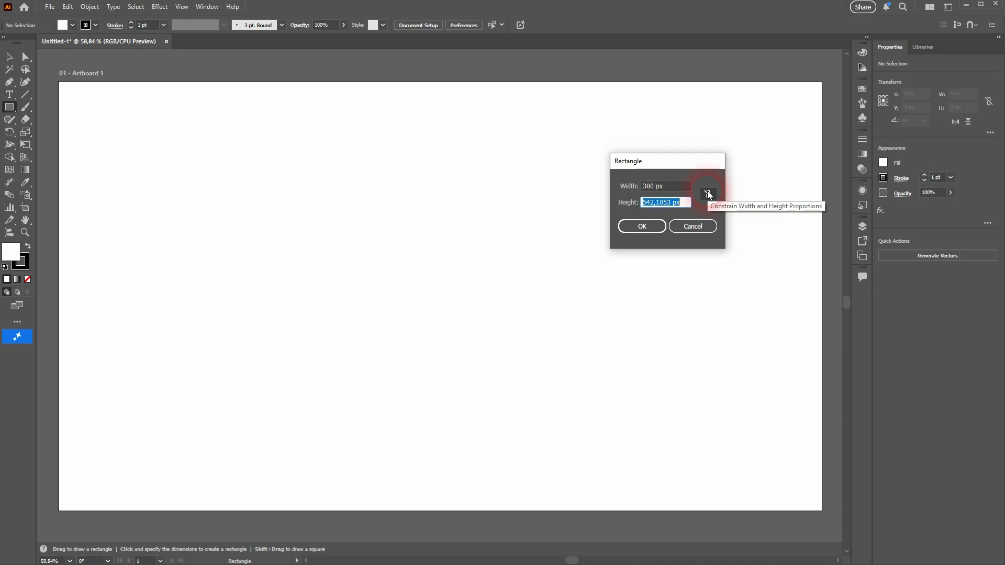
Create a rectangle 300 px wide and 500 px high and remove its stroke
text(500)
key(Return)
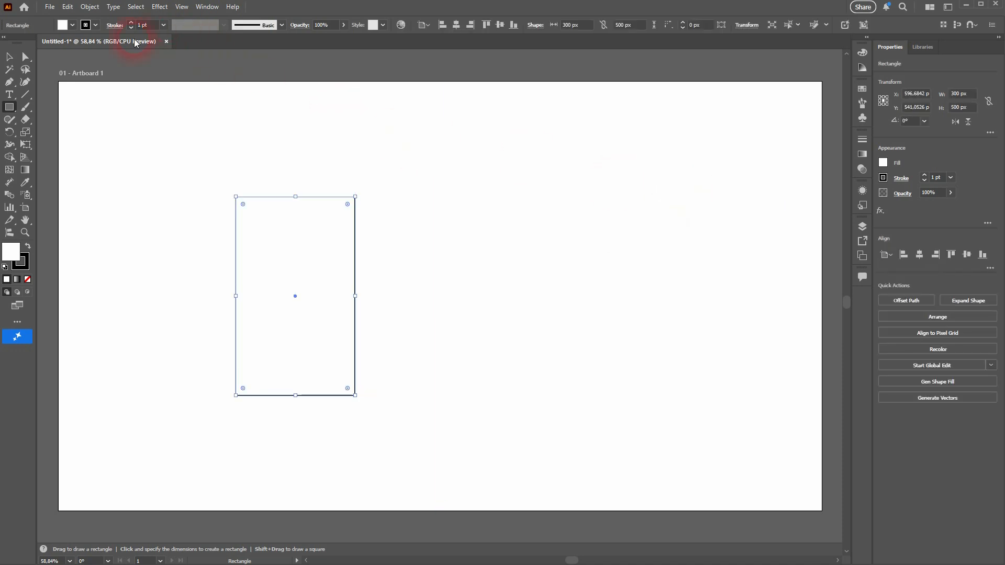
click(96, 26)
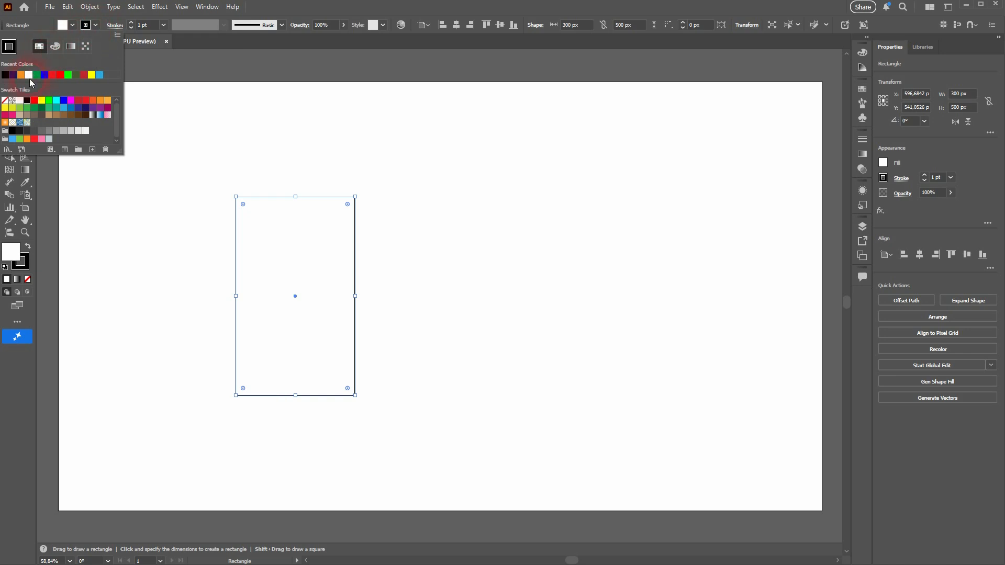
click(5, 100)
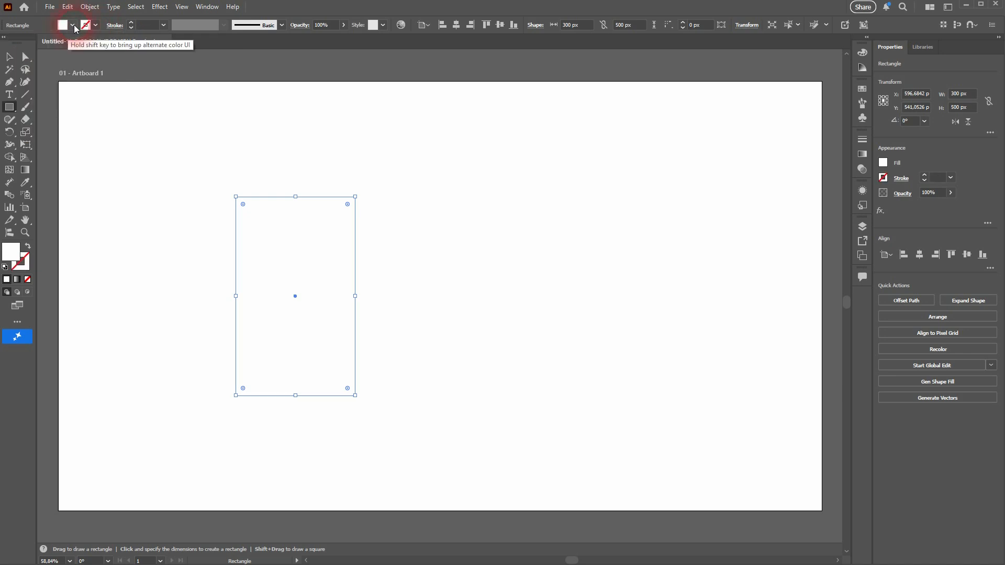
Fill the rectangle with green
click(72, 26)
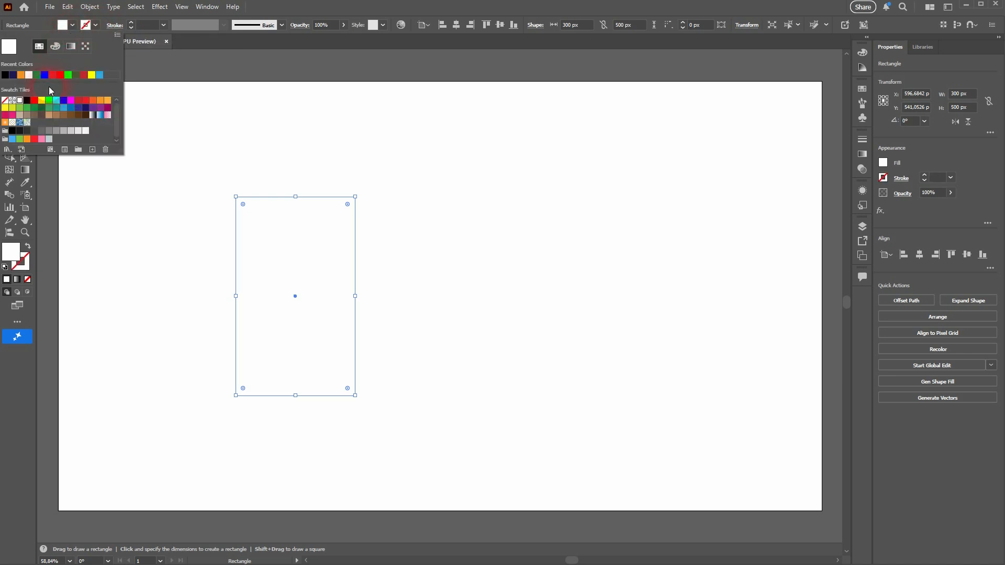
click(34, 107)
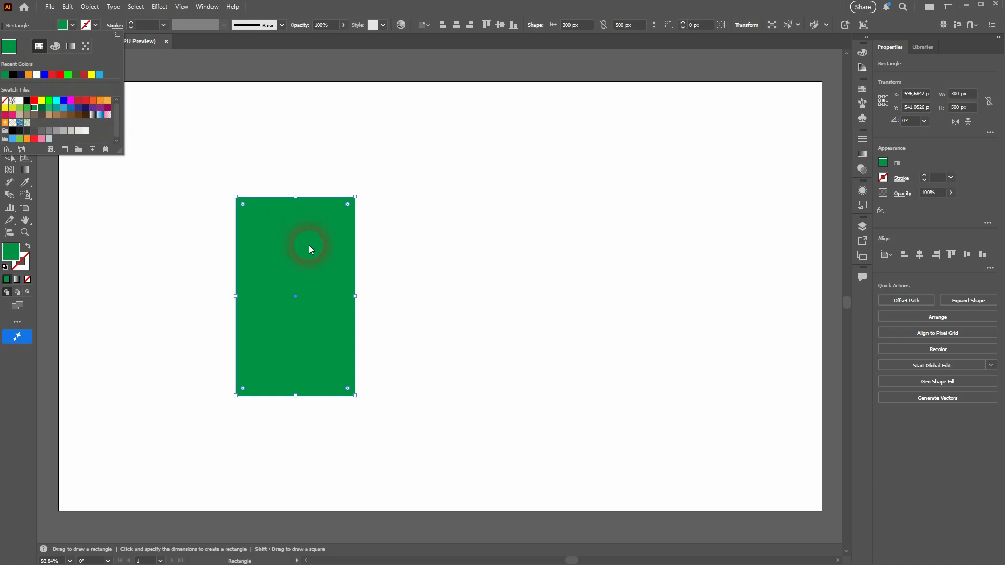
click(73, 26)
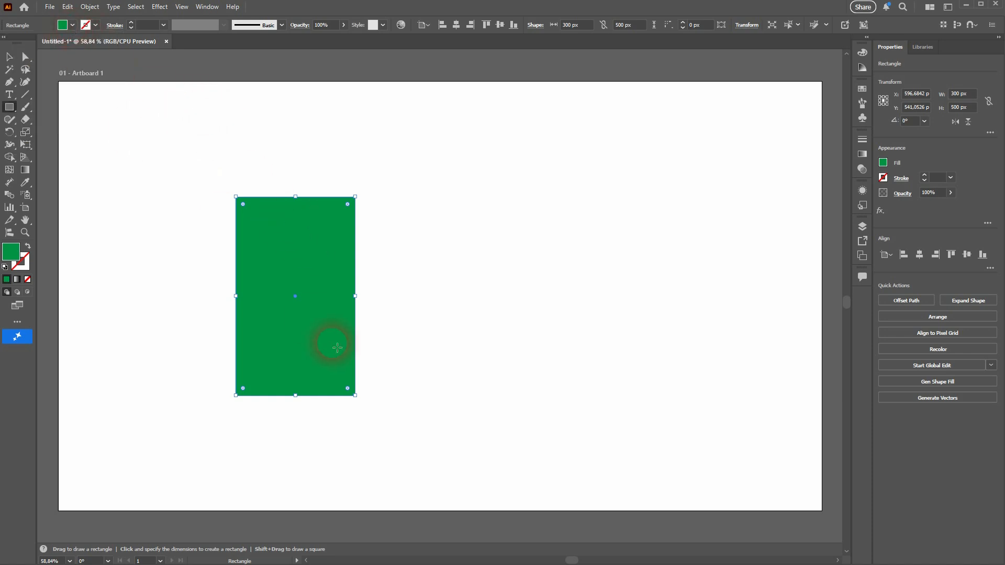
Duplicate the green rectangle twice sideways so that three identical rectangles sit edge to edge in a row
click(11, 57)
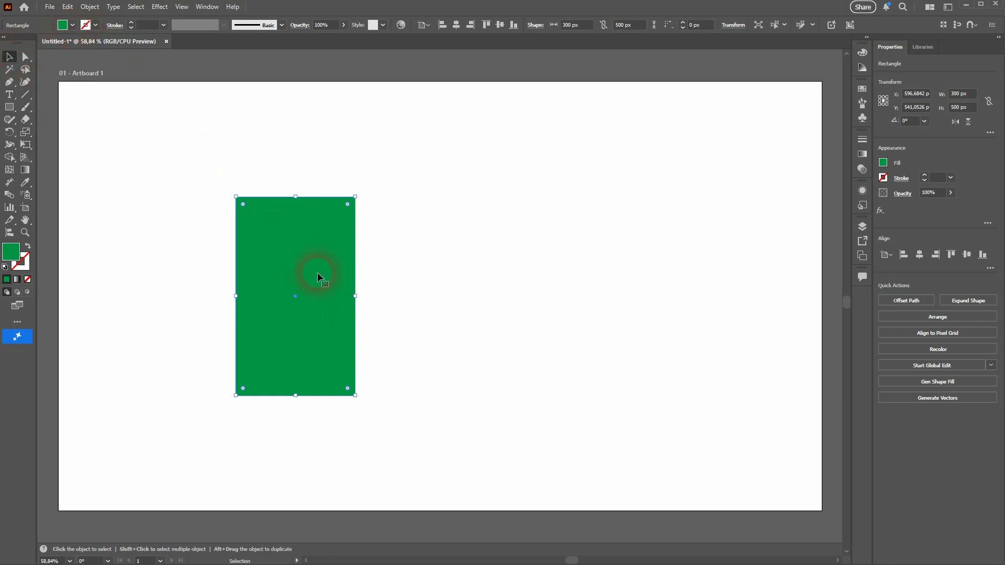
drag(317, 273, 519, 246)
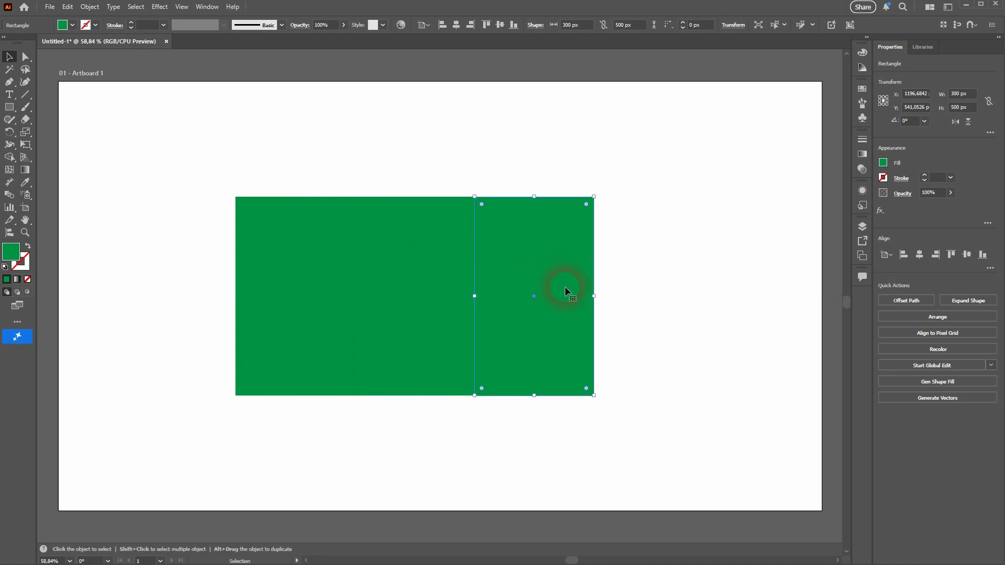
Fill the middle rectangle with white and the right-hand one with red
click(435, 265)
click(72, 25)
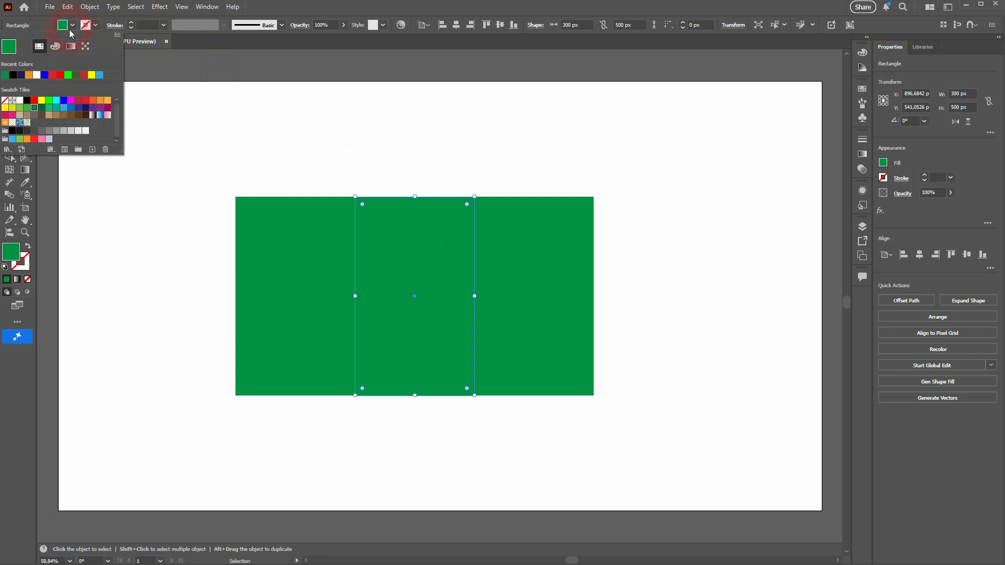
click(41, 78)
click(502, 272)
click(551, 273)
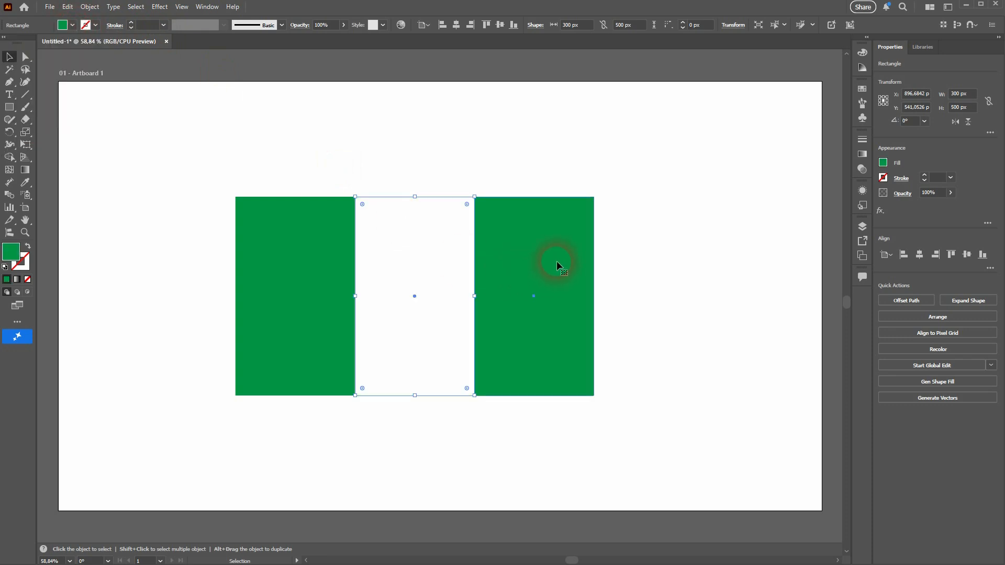
click(72, 26)
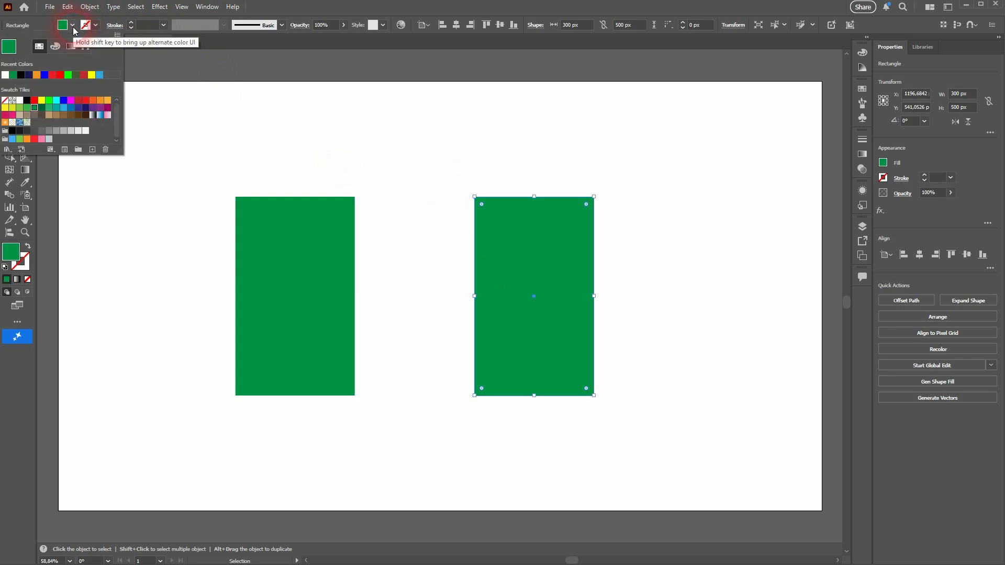
click(60, 75)
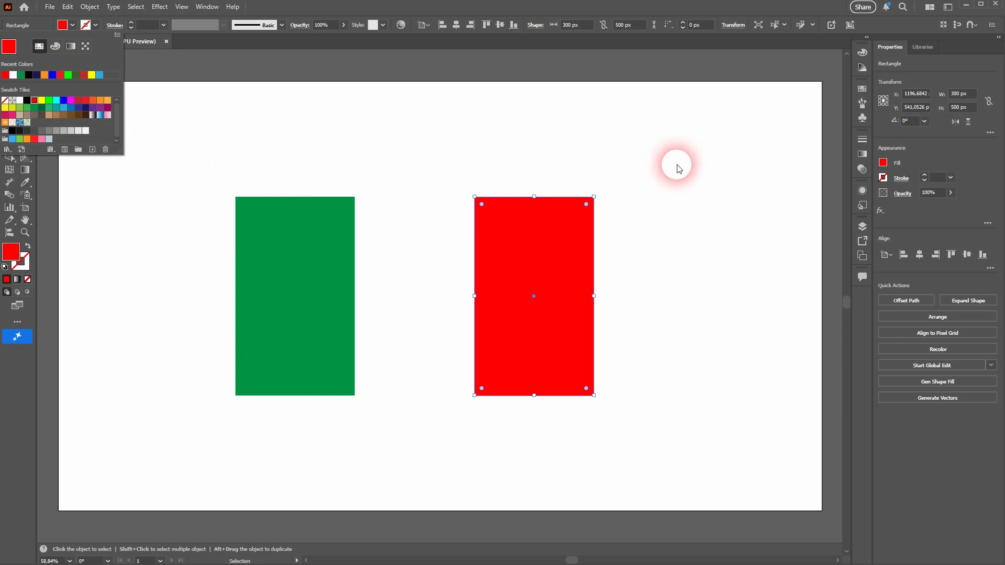
click(677, 166)
Check the shape width and height of all three rectangles together and of the green rectangle alone
drag(196, 427, 666, 157)
double_click(658, 25)
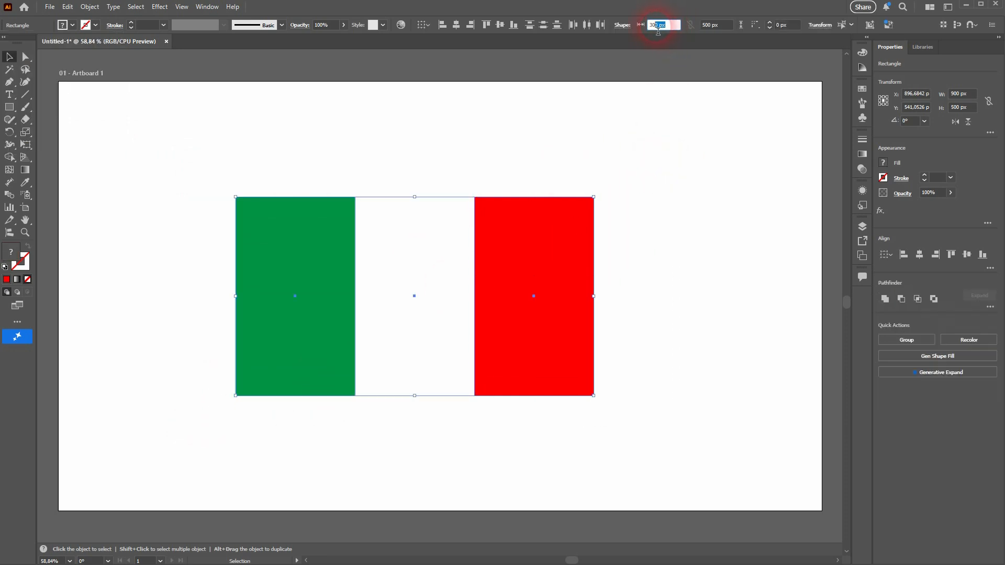
key(Tab)
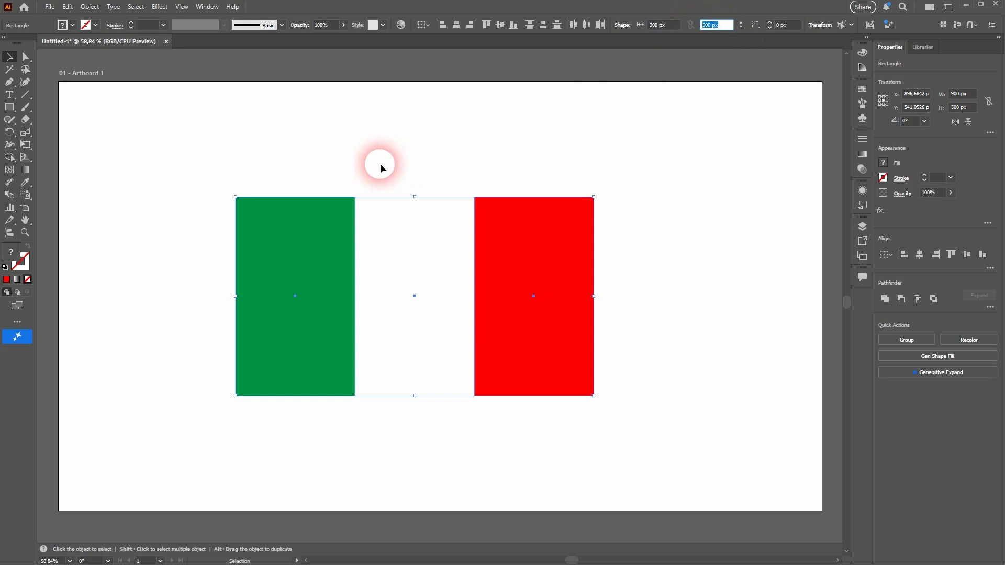
click(306, 165)
click(303, 265)
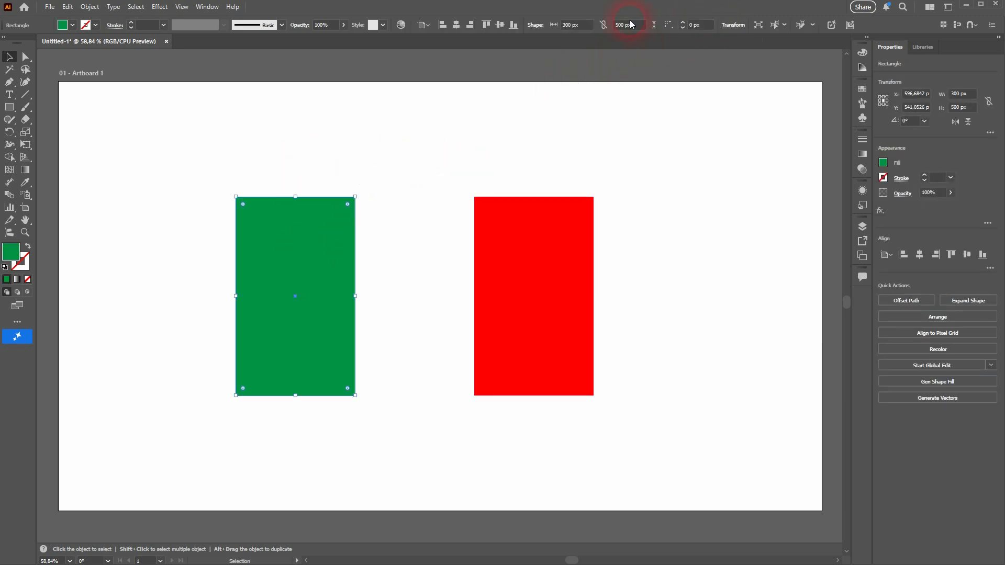
double_click(586, 29)
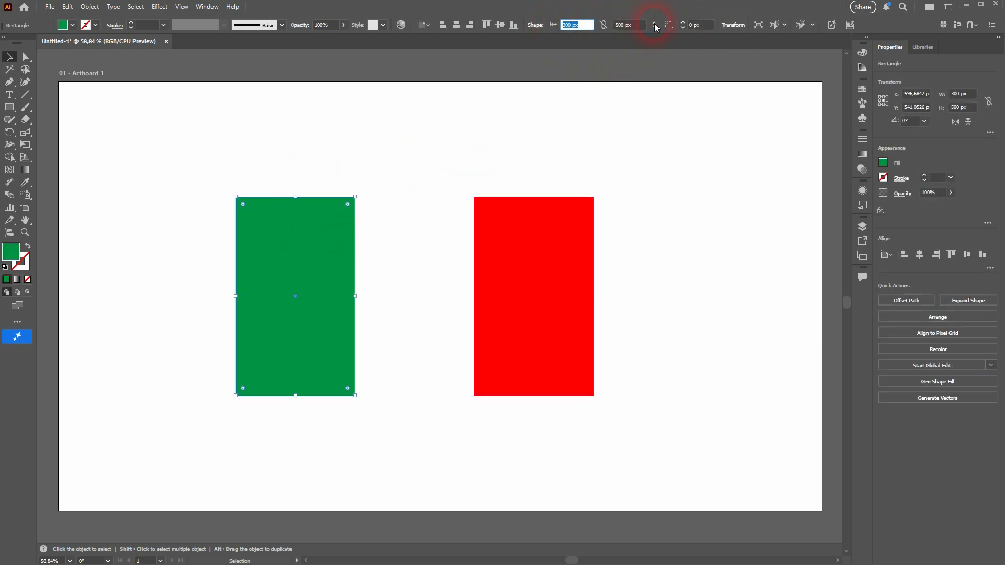
click(622, 25)
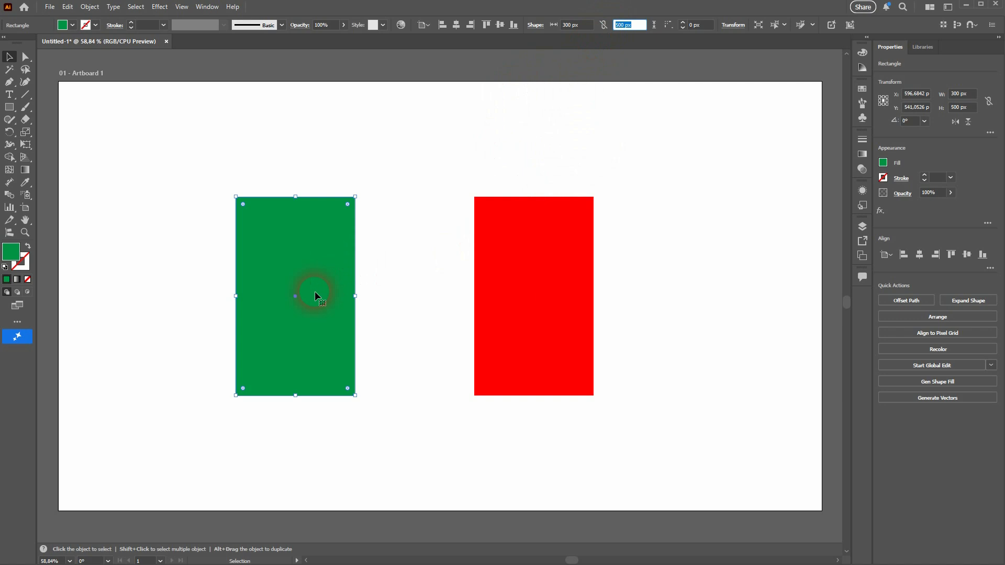
Stretch all three rectangles upward together to a height of about 597 px and check their shape dimensions
drag(199, 415, 635, 157)
drag(415, 197, 416, 158)
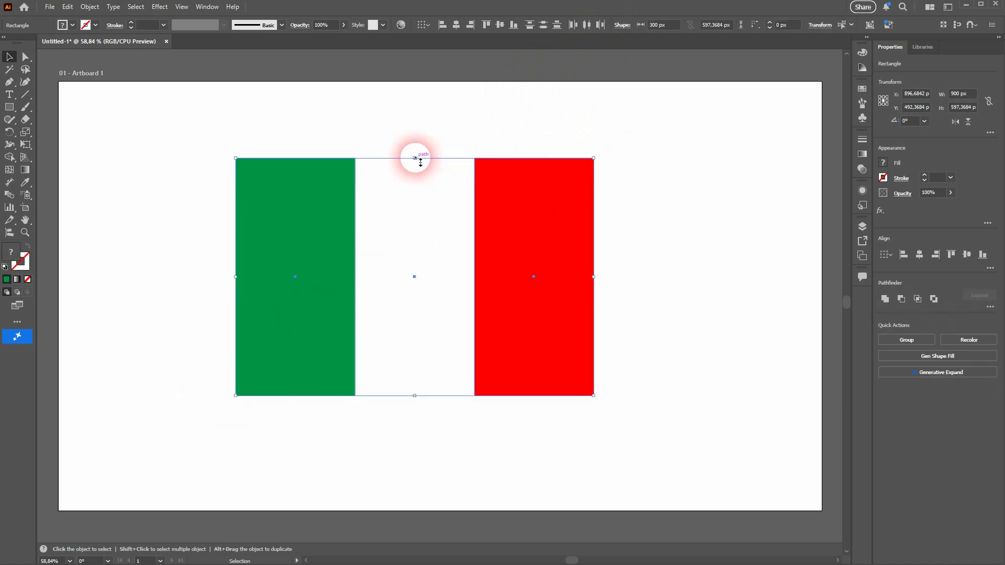
click(731, 30)
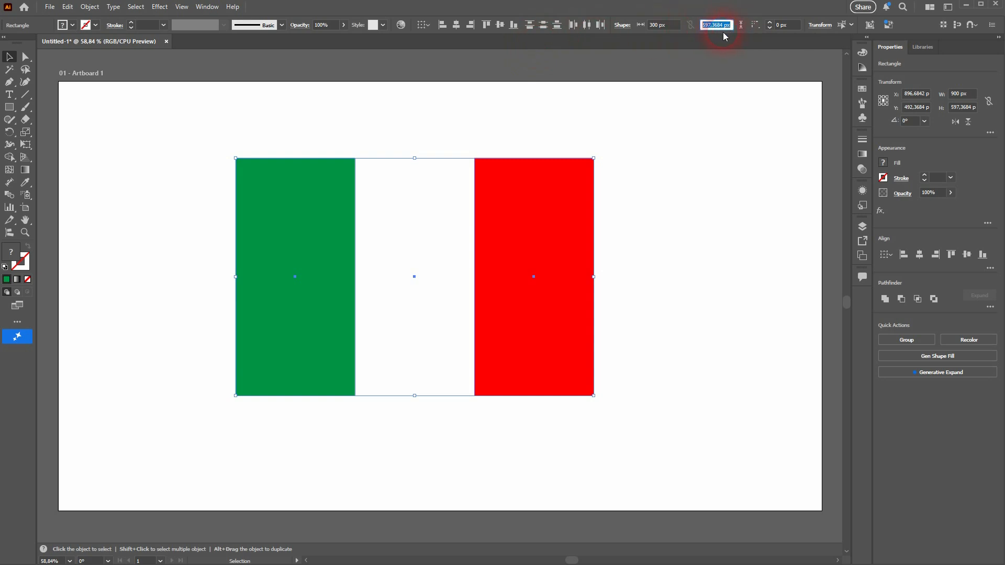
click(656, 234)
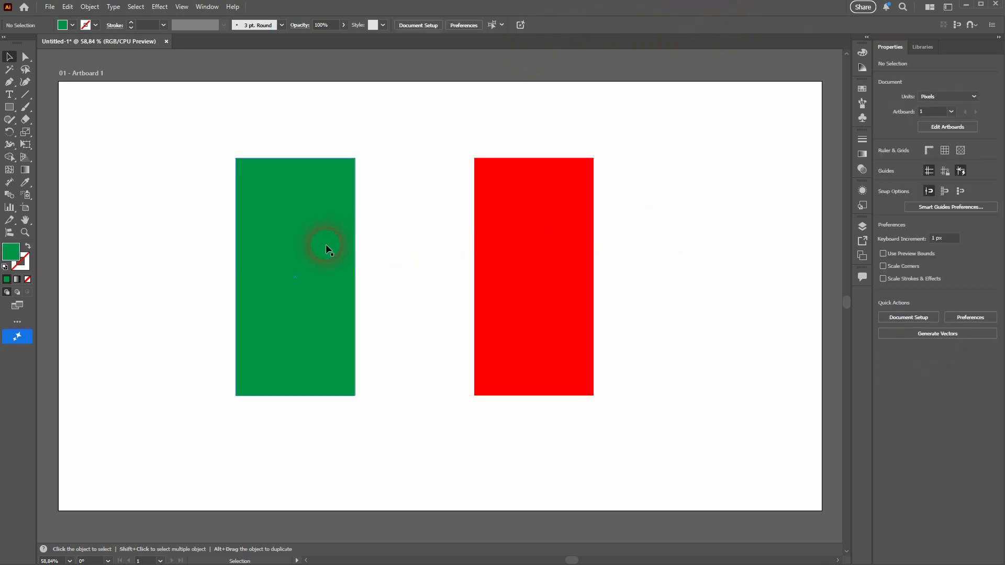
click(326, 245)
click(585, 29)
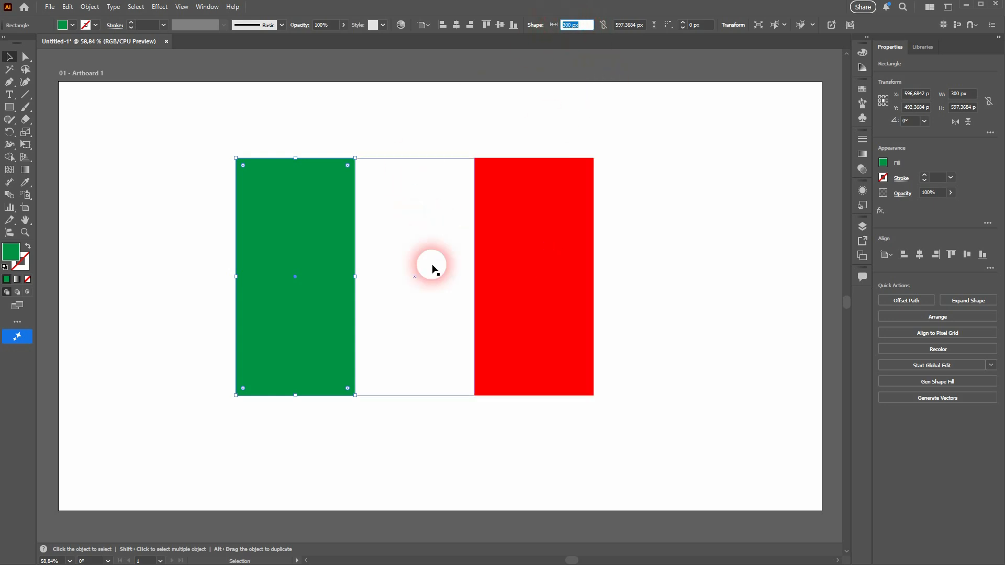
Set the width of all three rectangles to 400 px each
drag(174, 435, 718, 122)
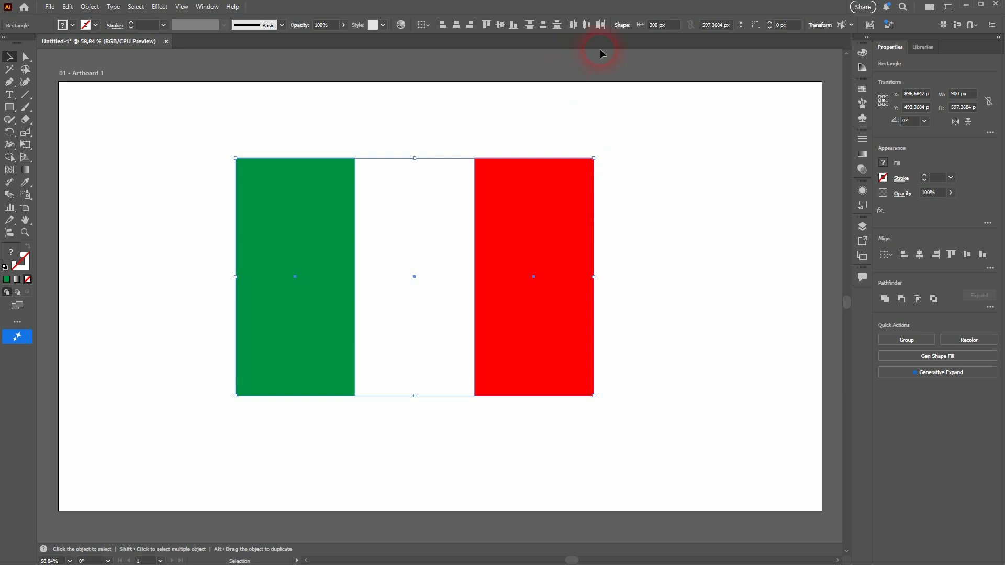
click(648, 31)
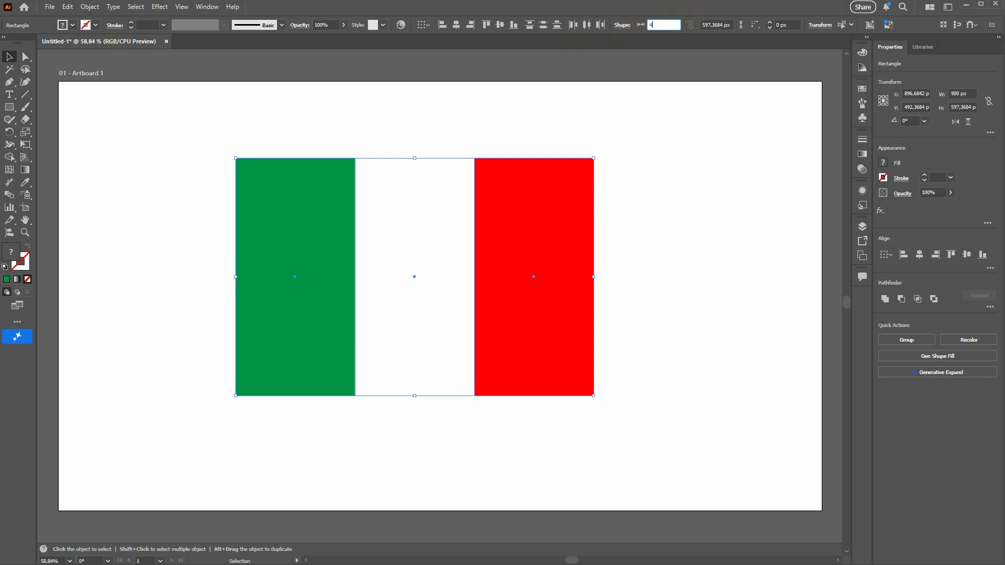
key(Return)
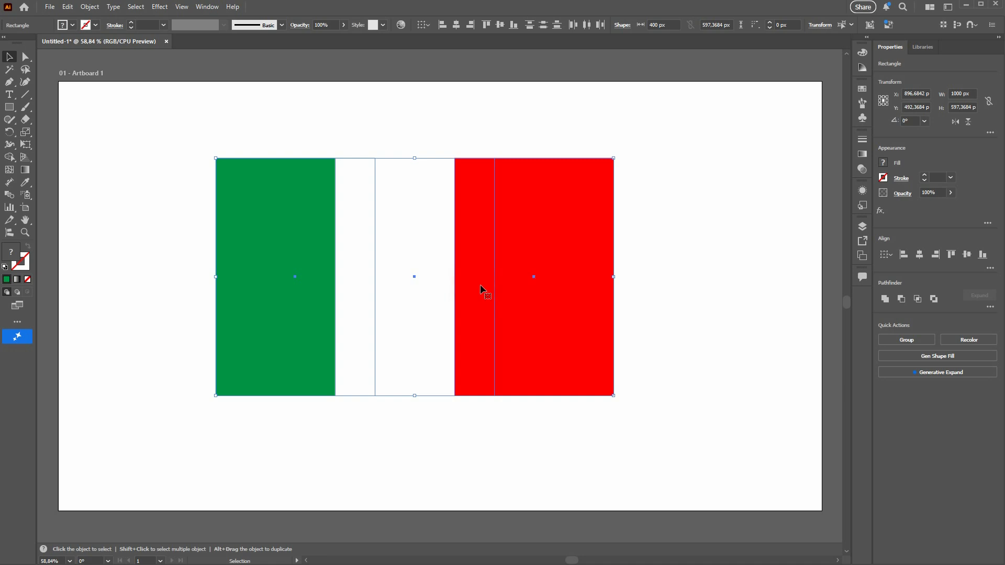
click(508, 135)
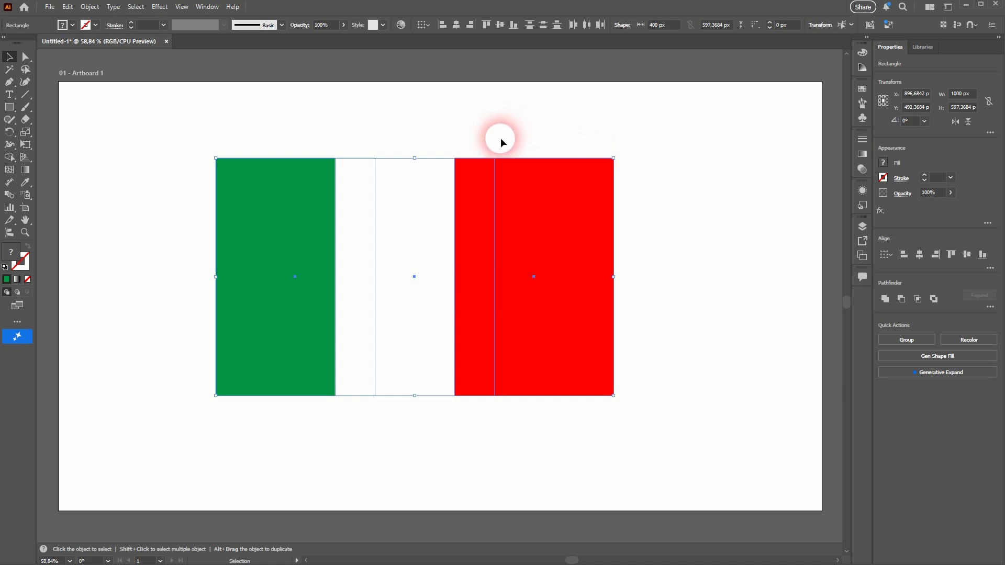
Give all three rectangles a black stroke with a weight of 10 pt and deselect them
click(96, 25)
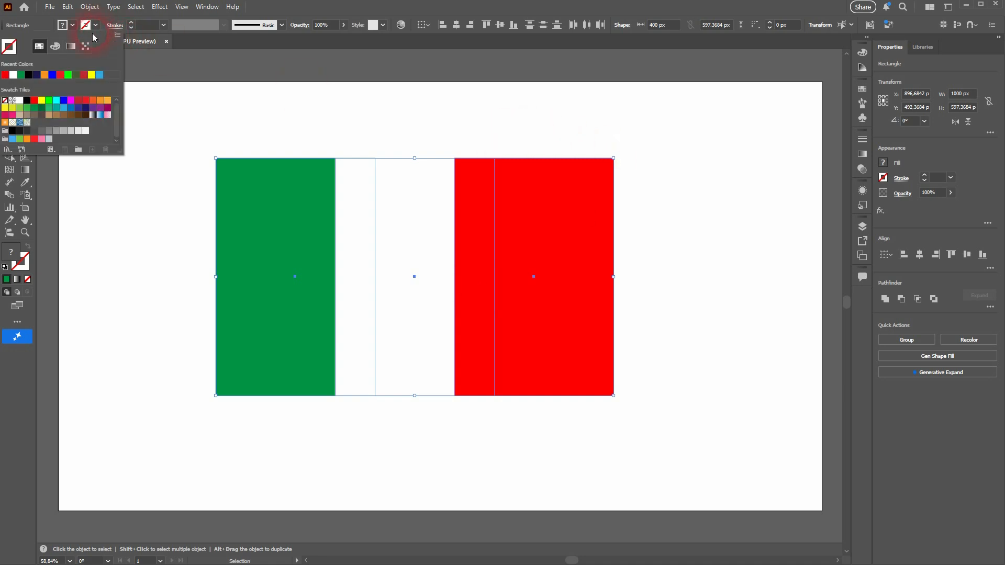
click(27, 100)
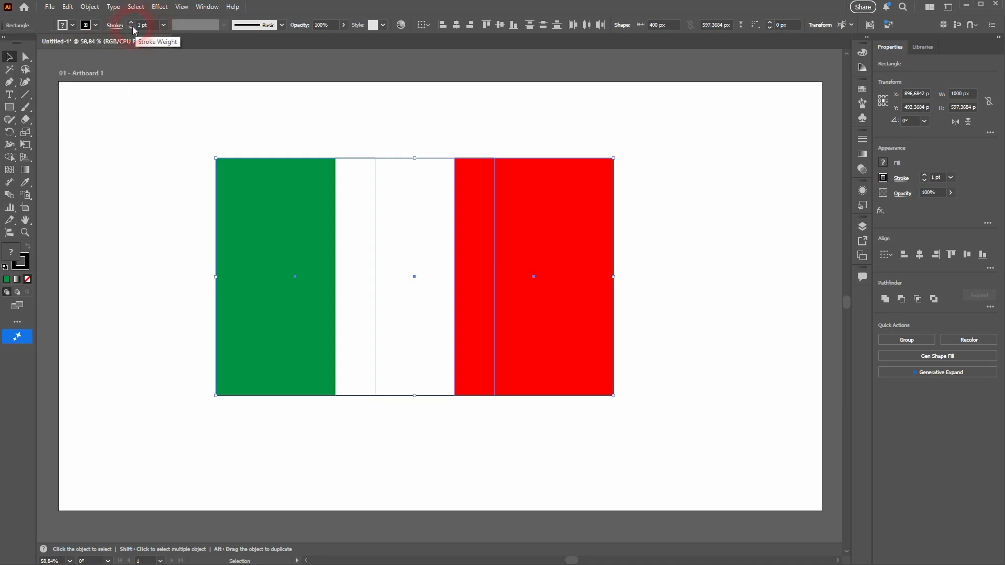
drag(156, 27, 137, 28)
text(10)
key(Return)
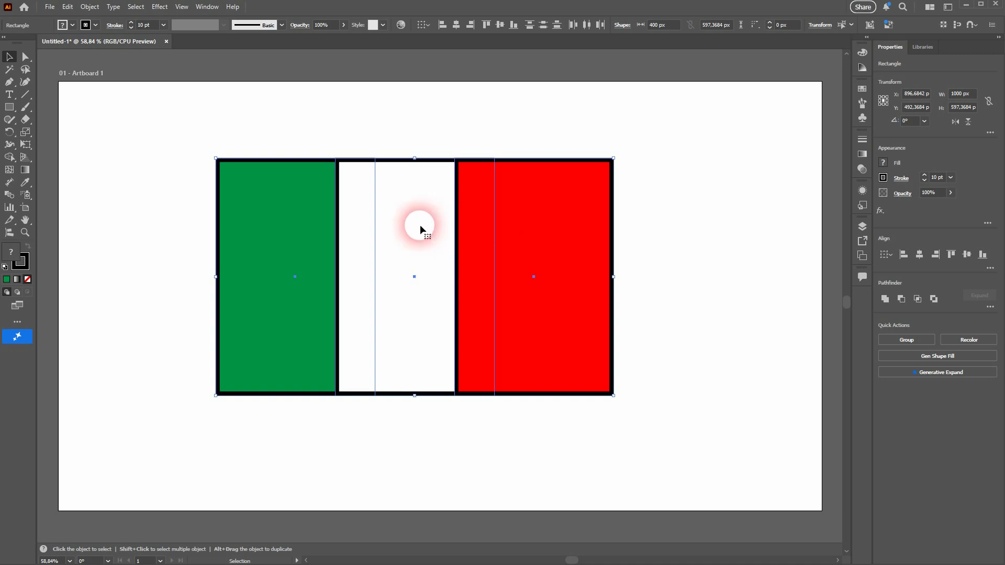
click(733, 202)
Pull the overlapping white and red rectangles apart and line them up side by side to the right of the green one
click(567, 239)
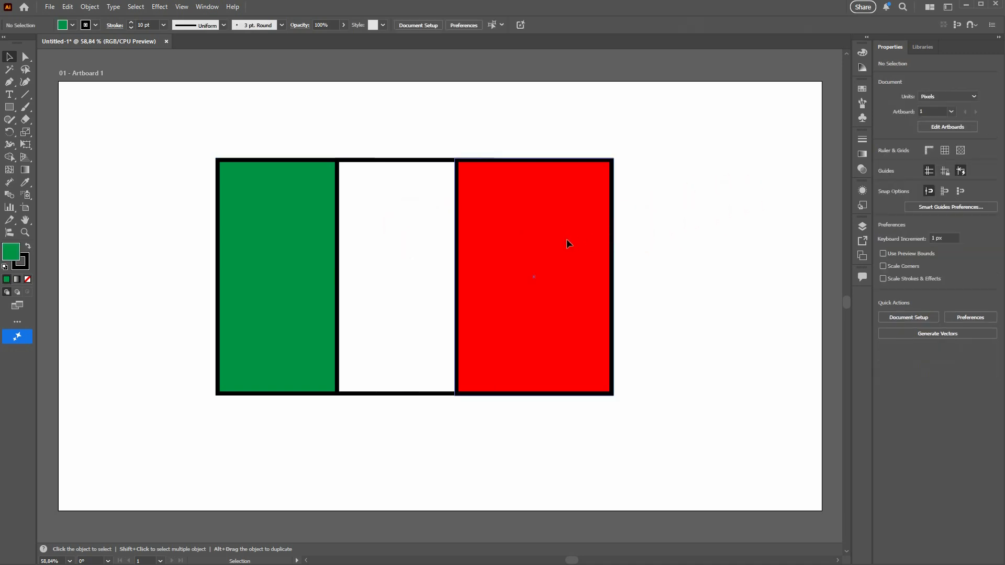
click(432, 212)
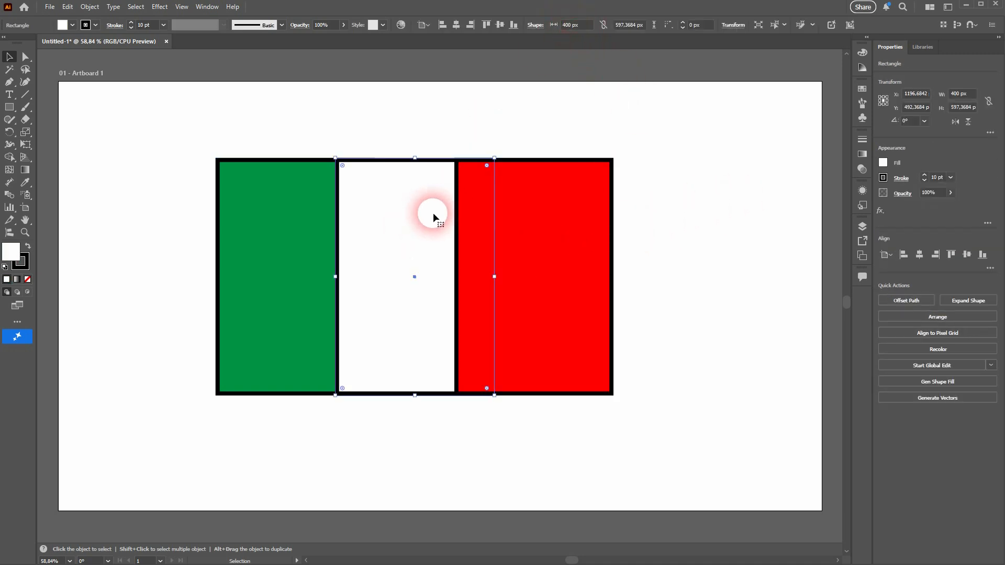
click(283, 210)
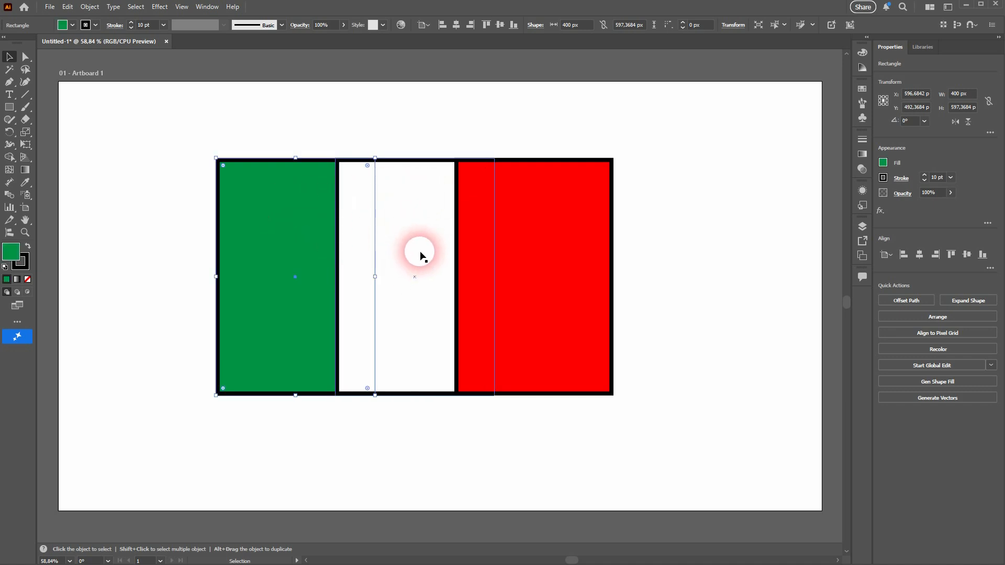
click(614, 244)
drag(417, 242, 696, 297)
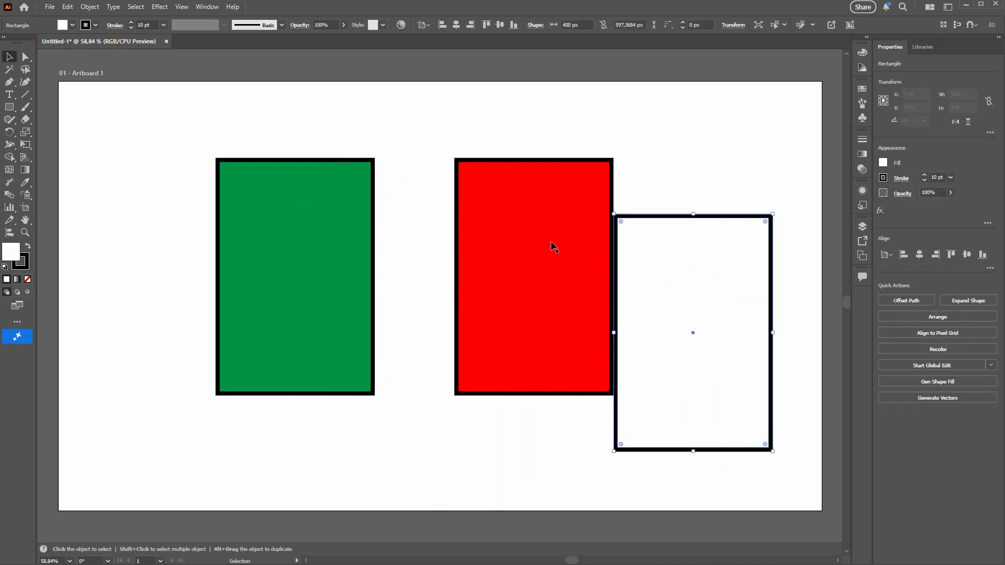
drag(517, 221, 740, 193)
drag(645, 307, 407, 250)
drag(730, 230, 580, 256)
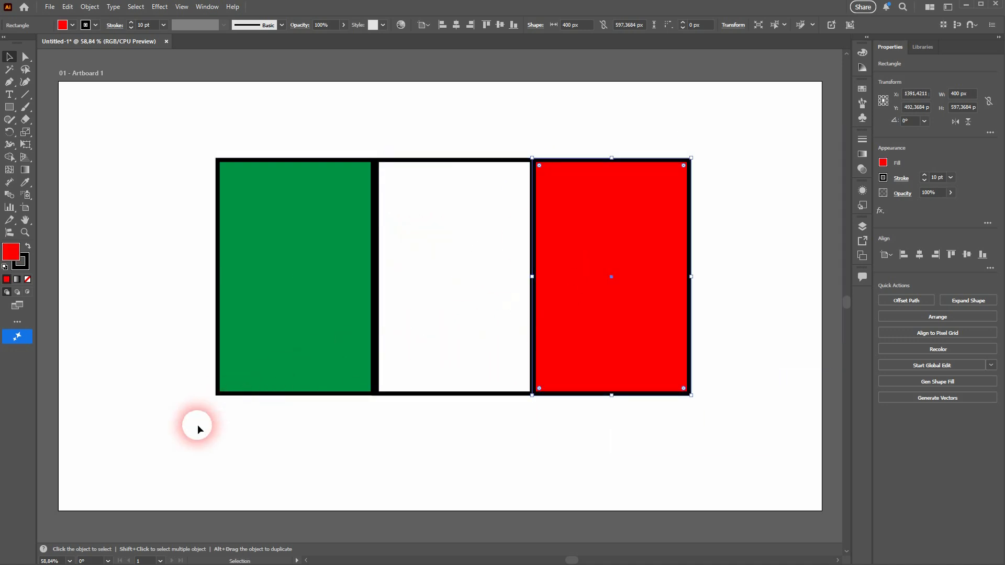
Select all three rectangles and set the width of each to 500 px
drag(175, 439, 765, 117)
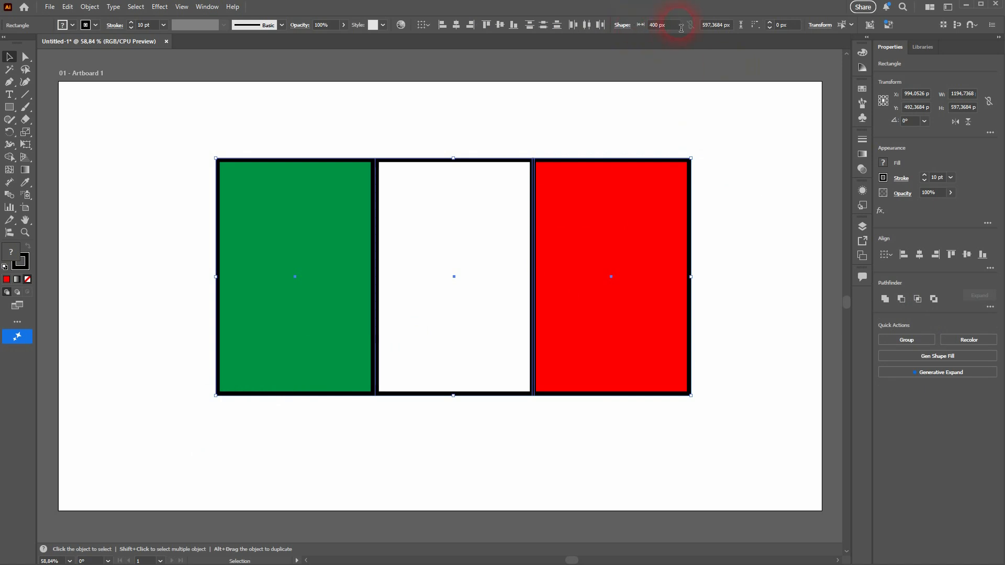
click(656, 25)
text(500)
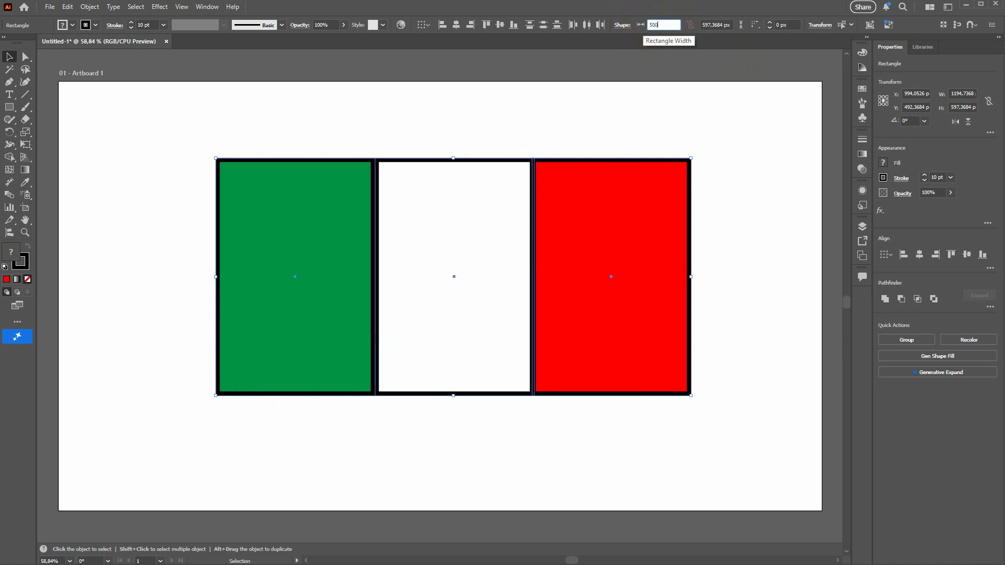
key(Return)
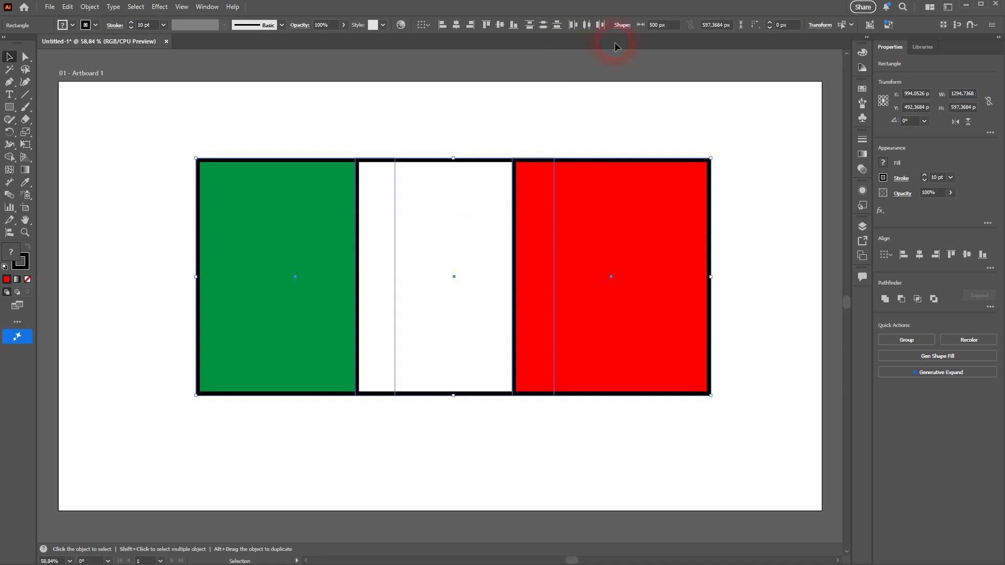
Set the width of all three rectangles to 300 px each and deselect them
click(675, 29)
text(3)
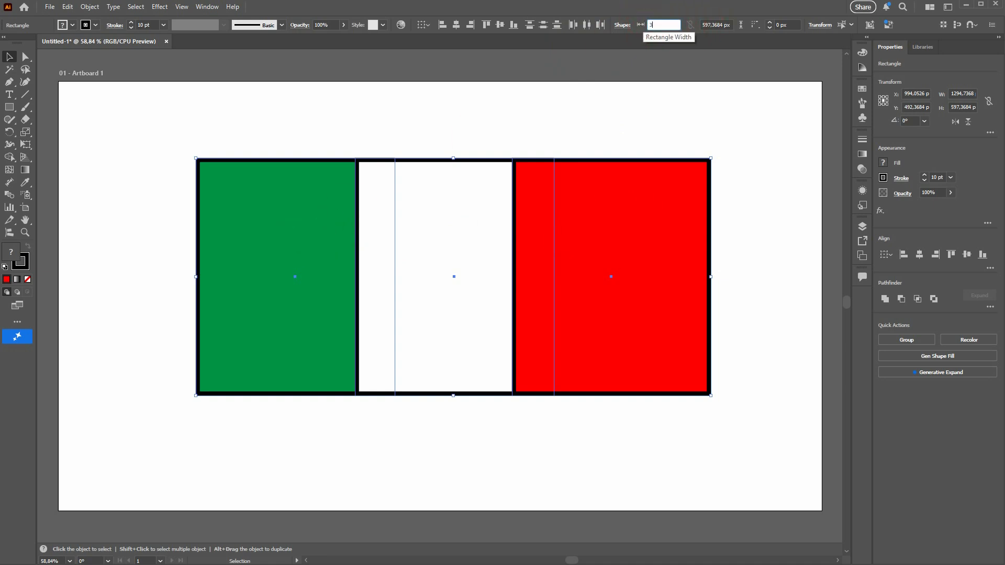
text(00)
key(Return)
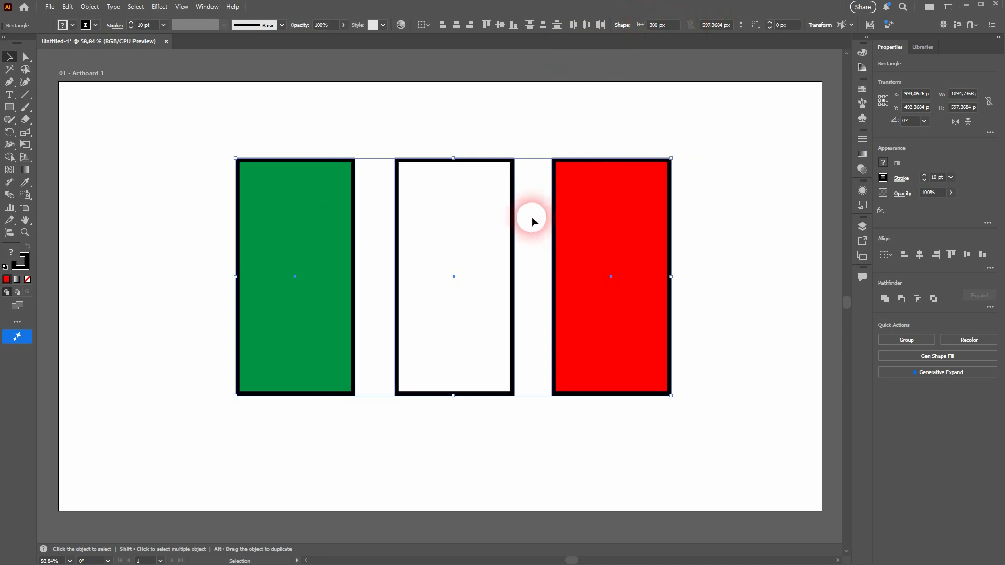
click(779, 218)
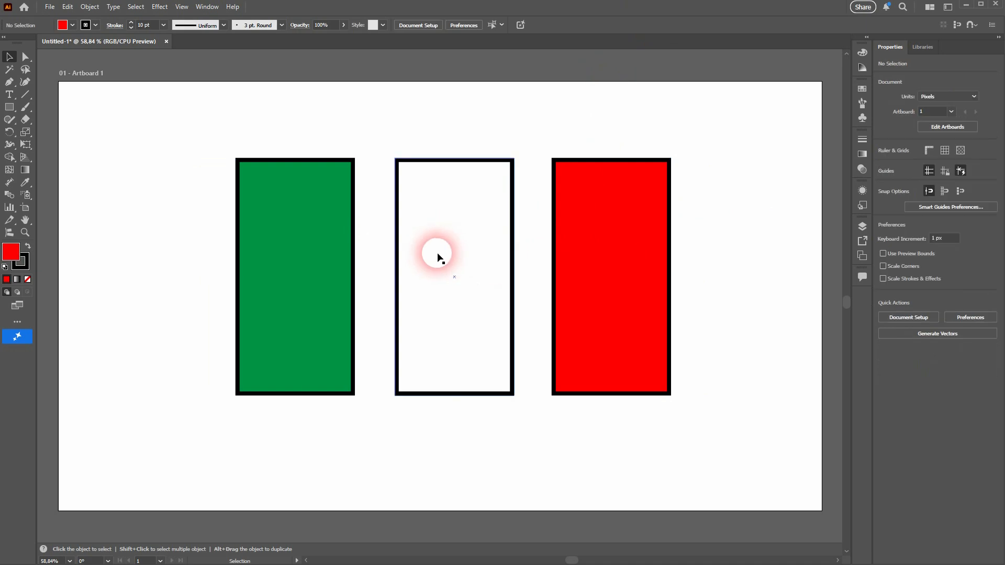
Close the gaps by moving the white rectangle against the green one and the red rectangle against the white one
drag(437, 253, 400, 253)
drag(594, 245, 516, 240)
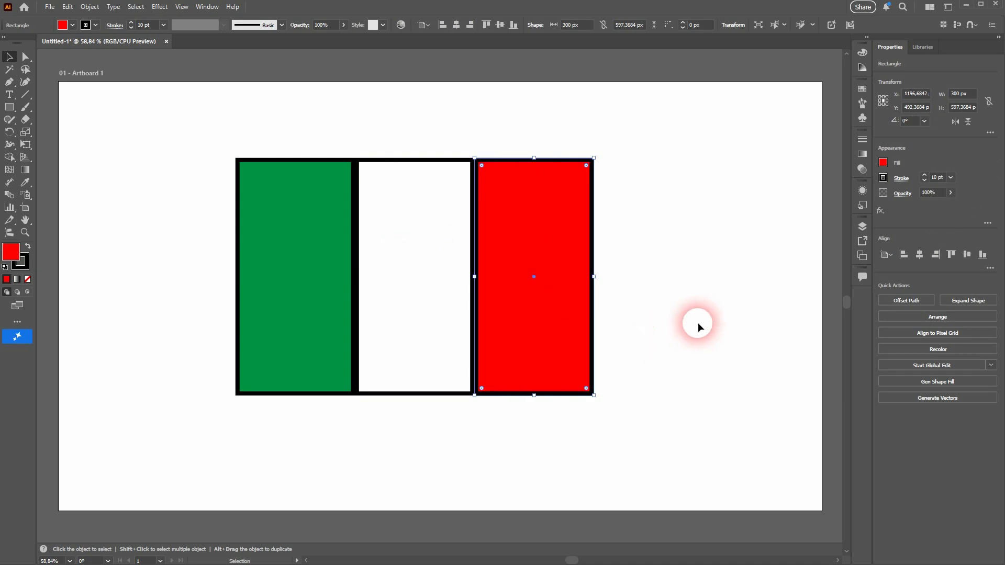
click(702, 318)
Remove the stroke from all three rectangles and try pulling the red and white ones away from the green one
drag(202, 436, 736, 96)
click(96, 25)
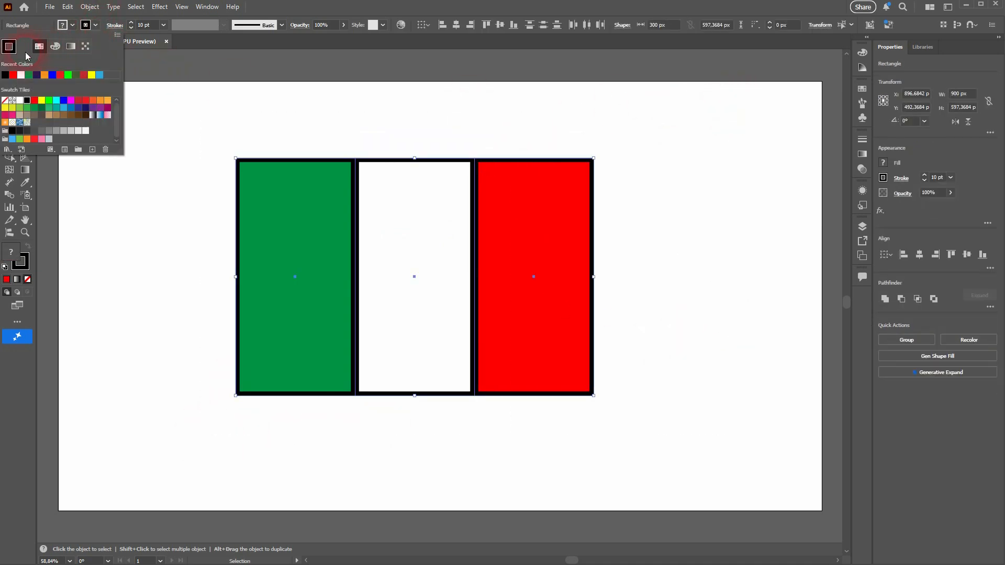
click(6, 102)
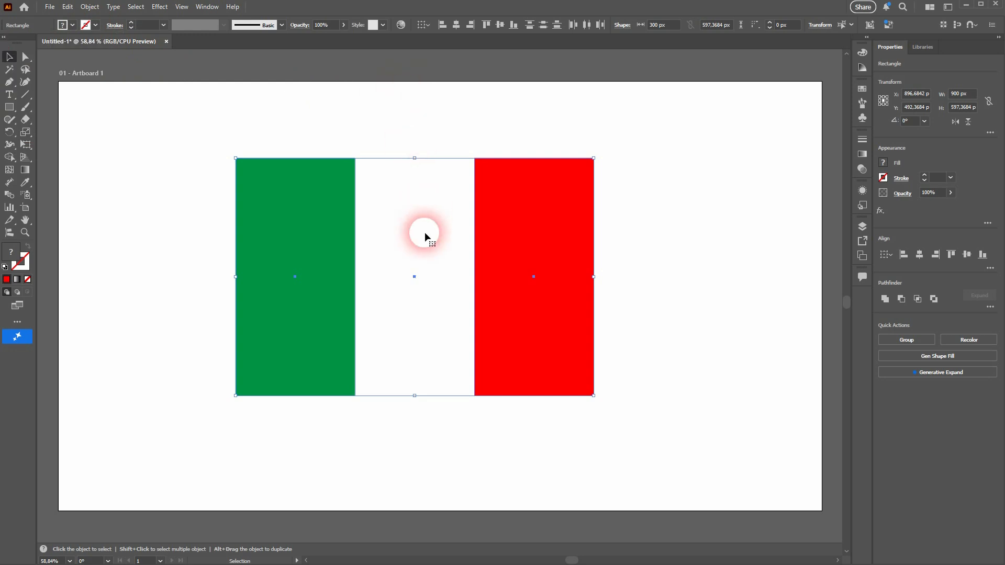
click(696, 186)
drag(523, 223, 635, 227)
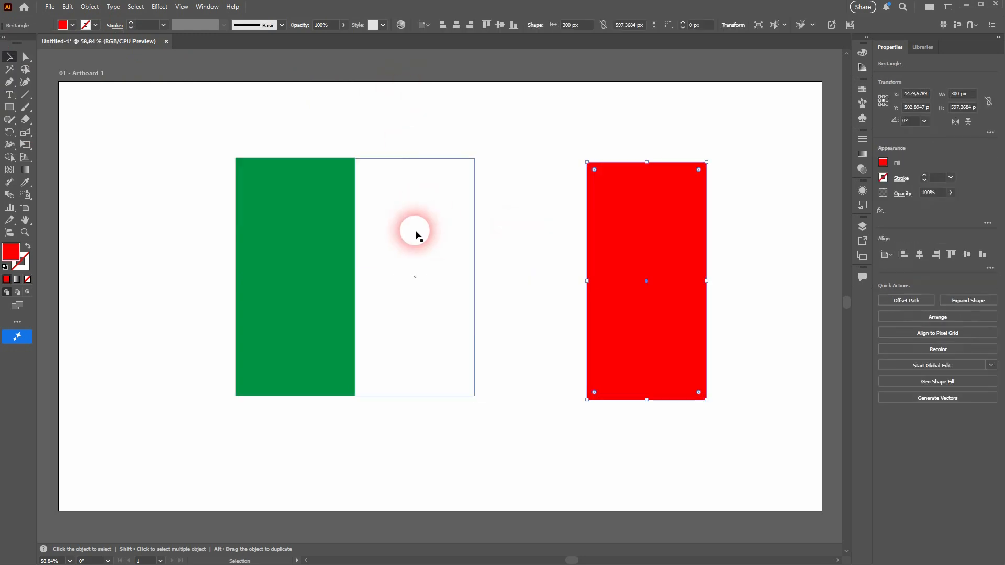
drag(417, 229, 538, 232)
Give all three adjoining rectangles a black stroke with a weight of 5 pt and deselect them
drag(162, 451, 713, 83)
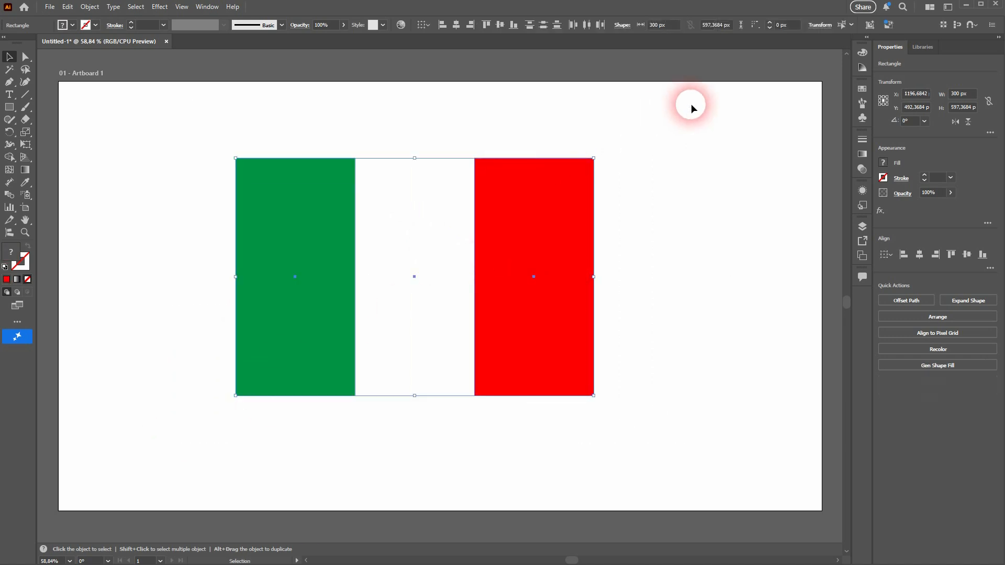
click(89, 30)
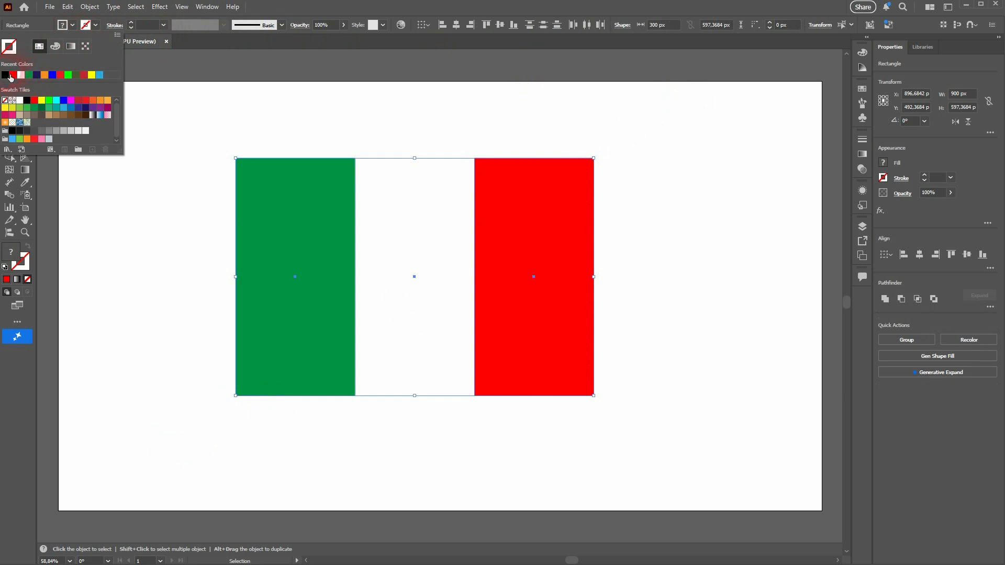
click(28, 103)
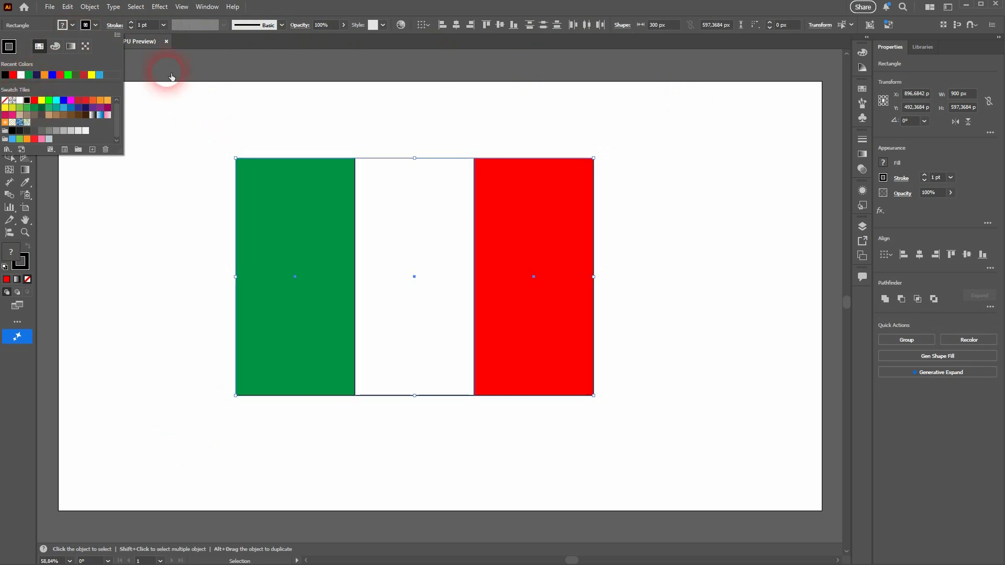
click(156, 26)
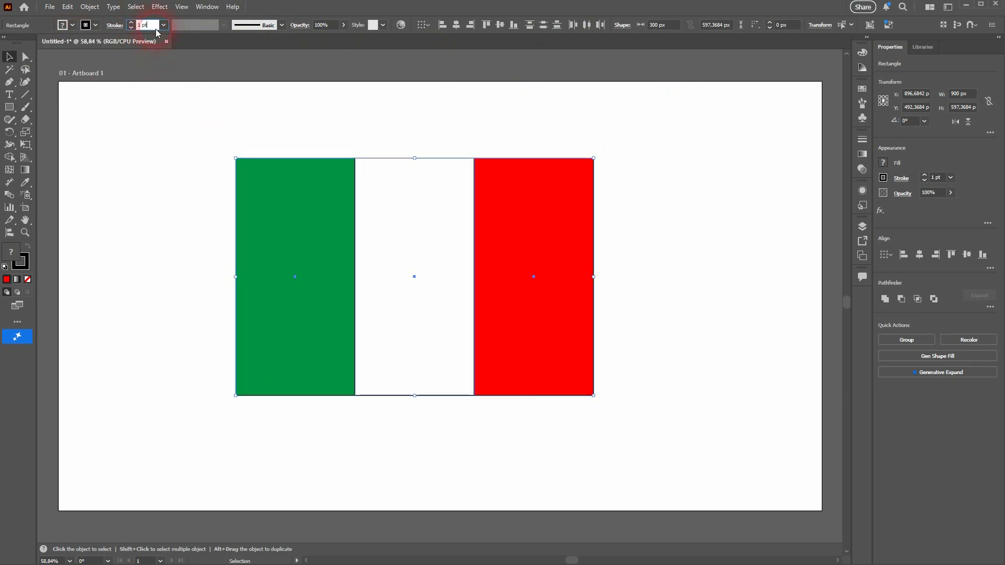
double_click(140, 26)
text(5)
key(Return)
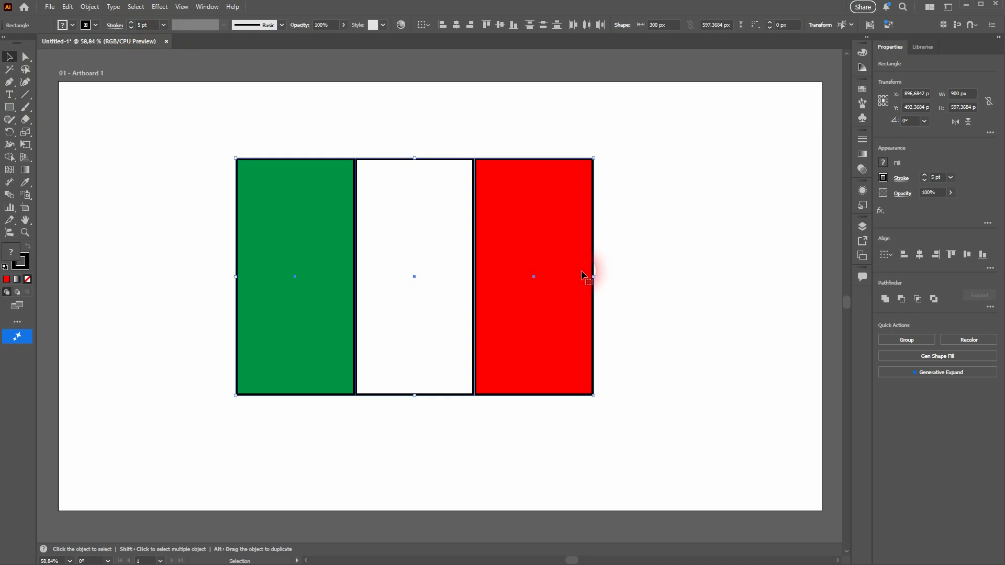
click(714, 262)
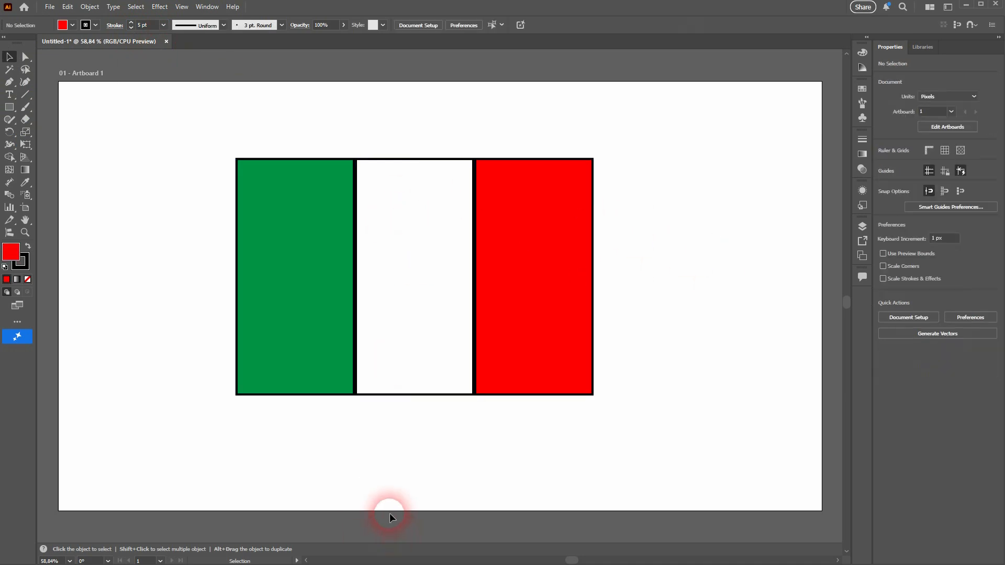
Group the three rectangles and check the overall width of the group
drag(125, 435, 699, 123)
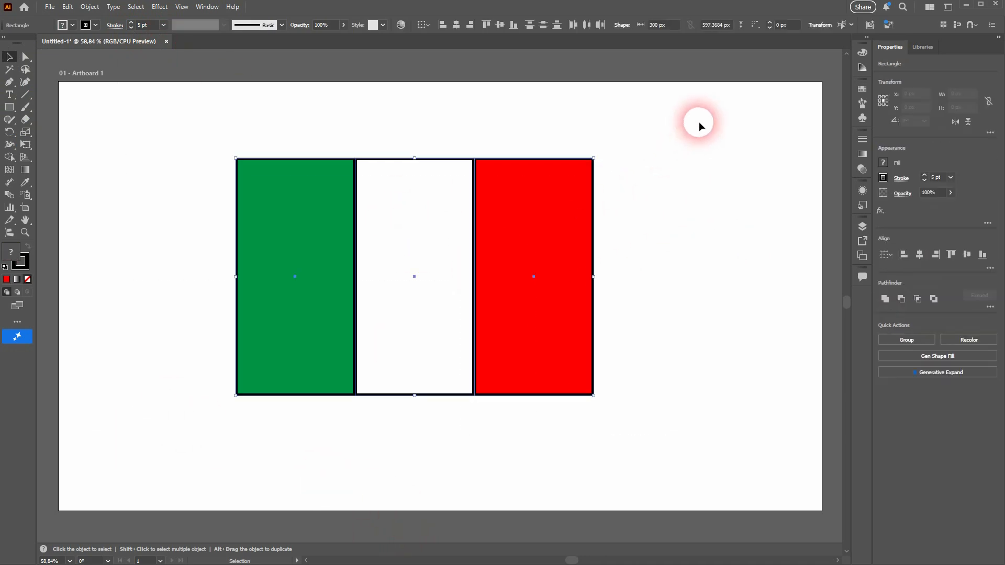
click(89, 8)
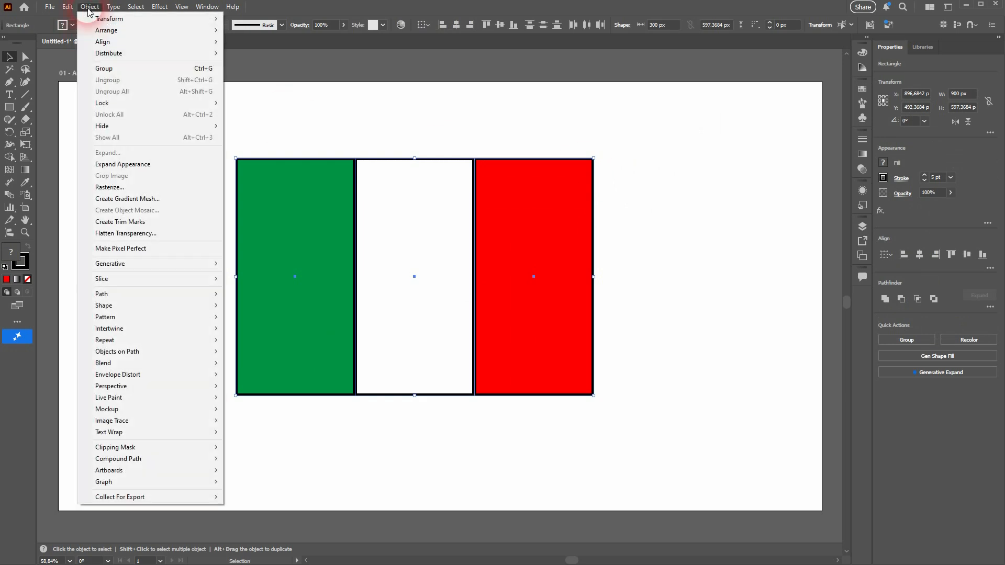
click(175, 71)
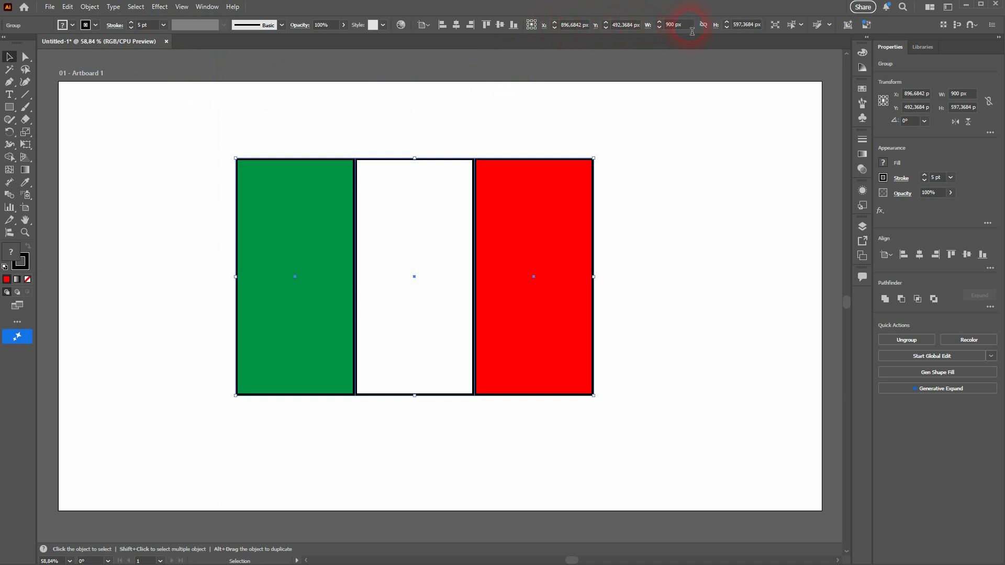
click(676, 27)
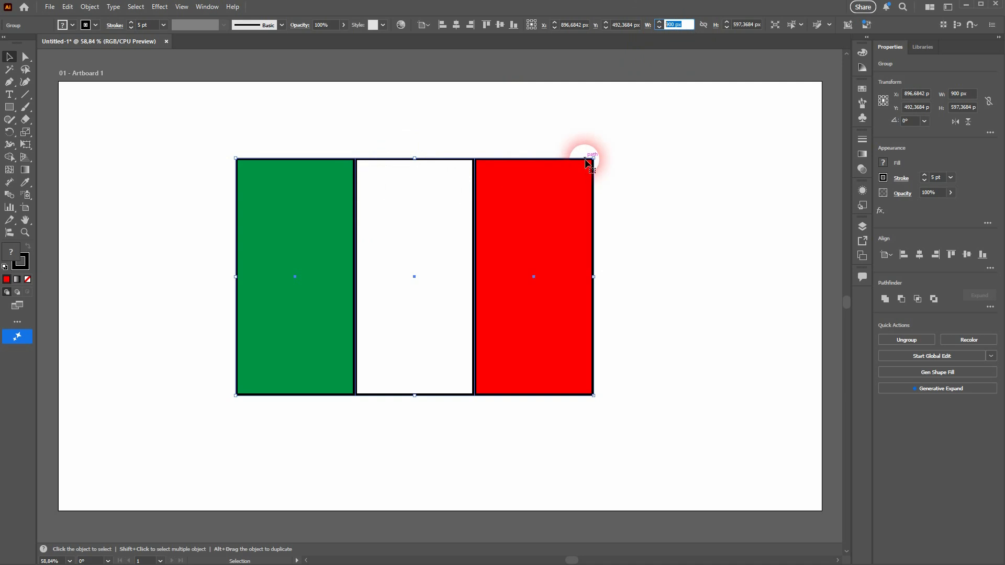
Ungroup the flag, check the shape width of the individual rectangles and deselect them
click(90, 7)
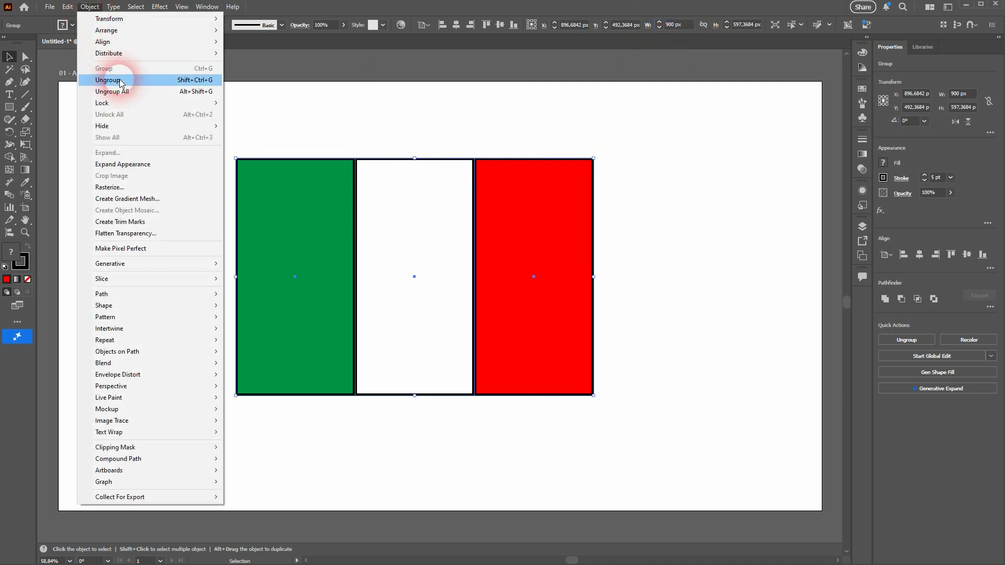
click(135, 91)
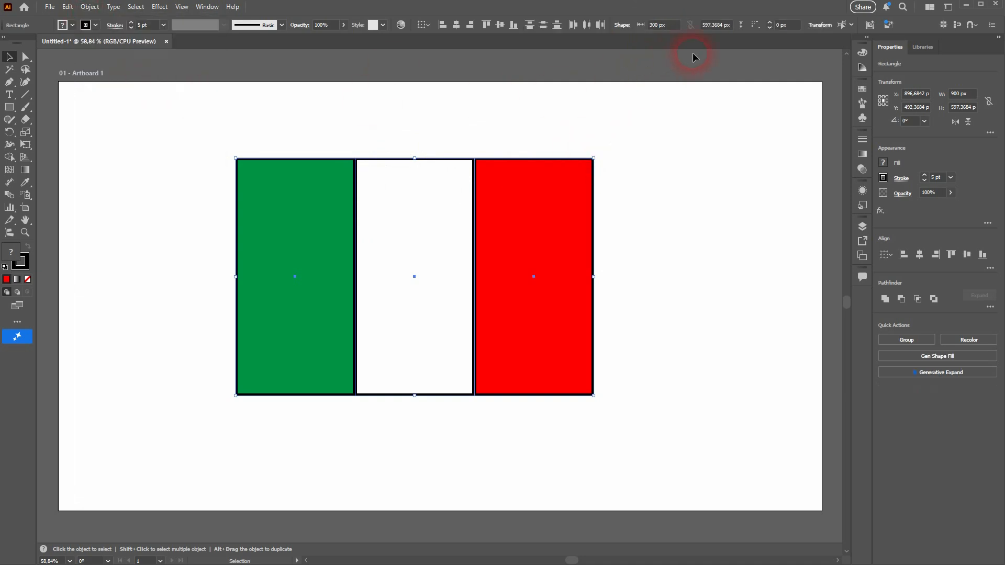
click(673, 28)
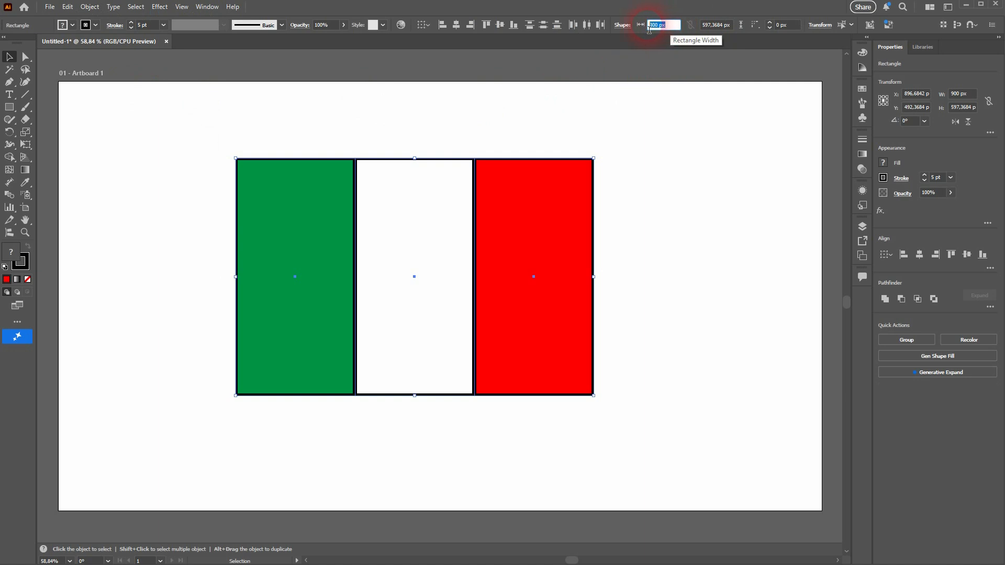
click(254, 425)
Group the three rectangles again and set the overall width of the group to 1500 px
drag(146, 432, 683, 114)
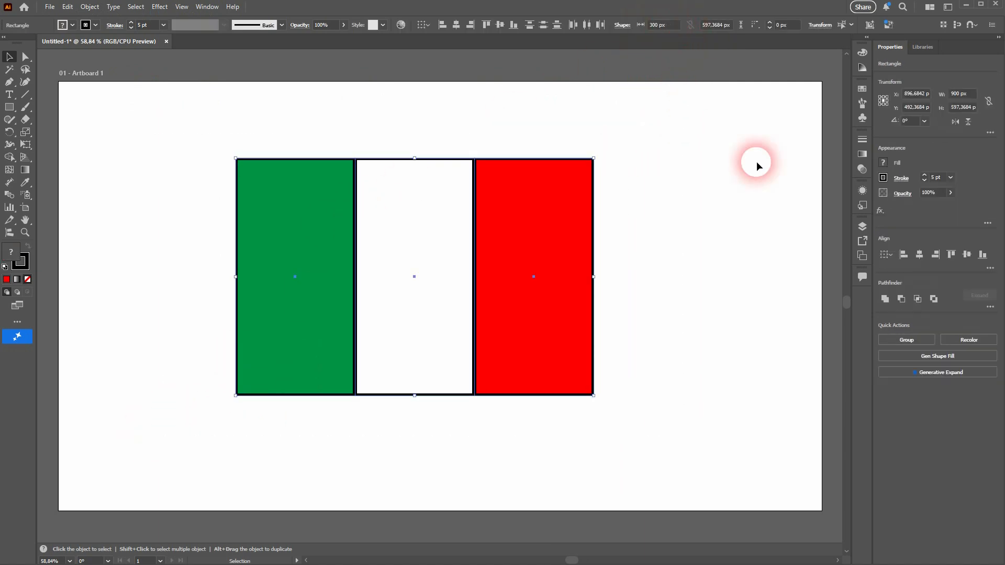
key(ctrl+g)
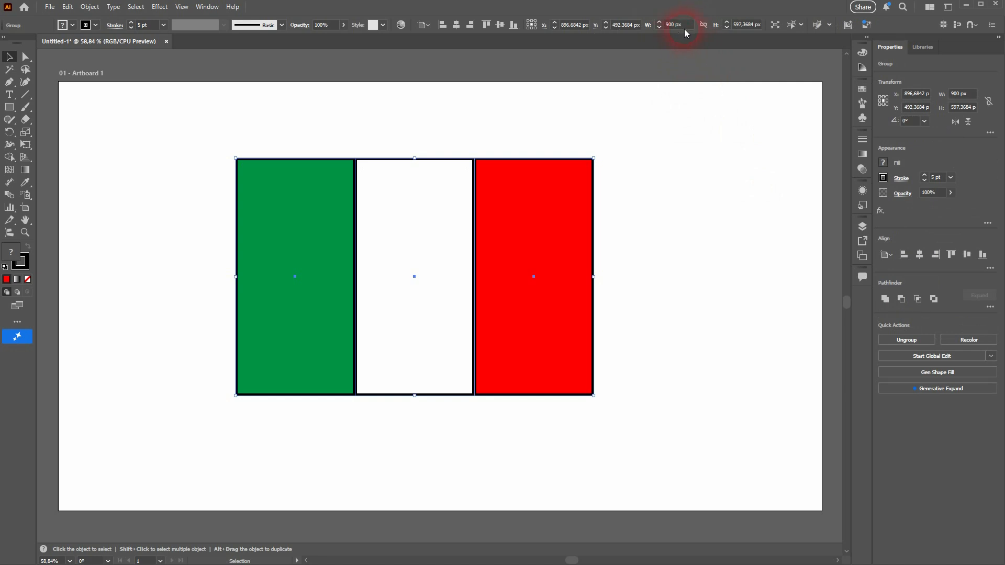
click(675, 25)
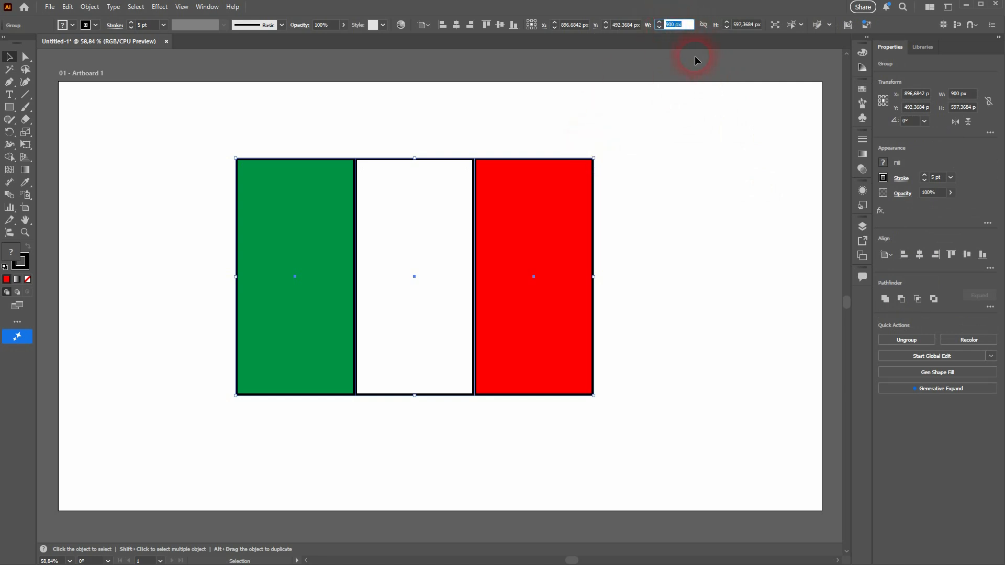
text(1500)
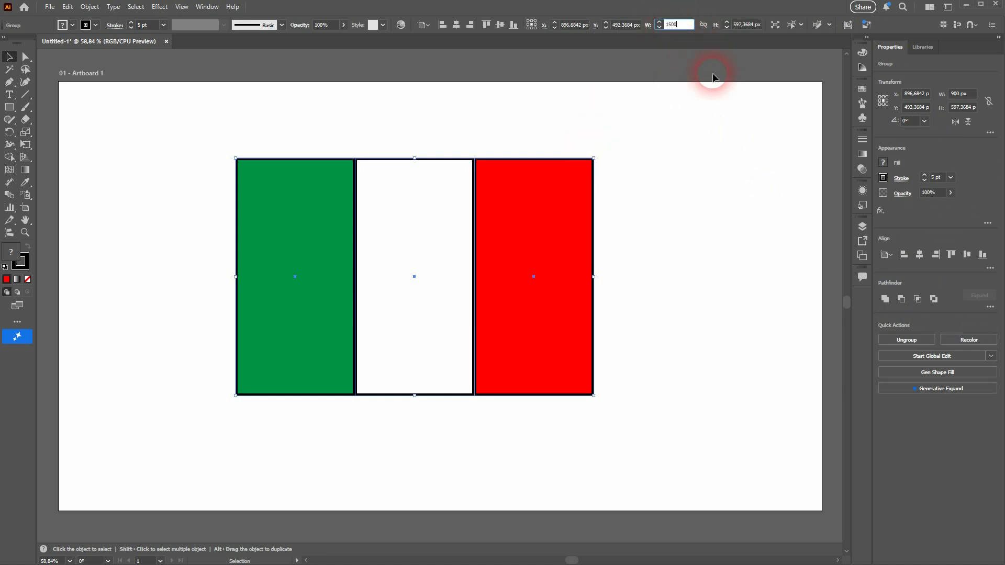
click(713, 78)
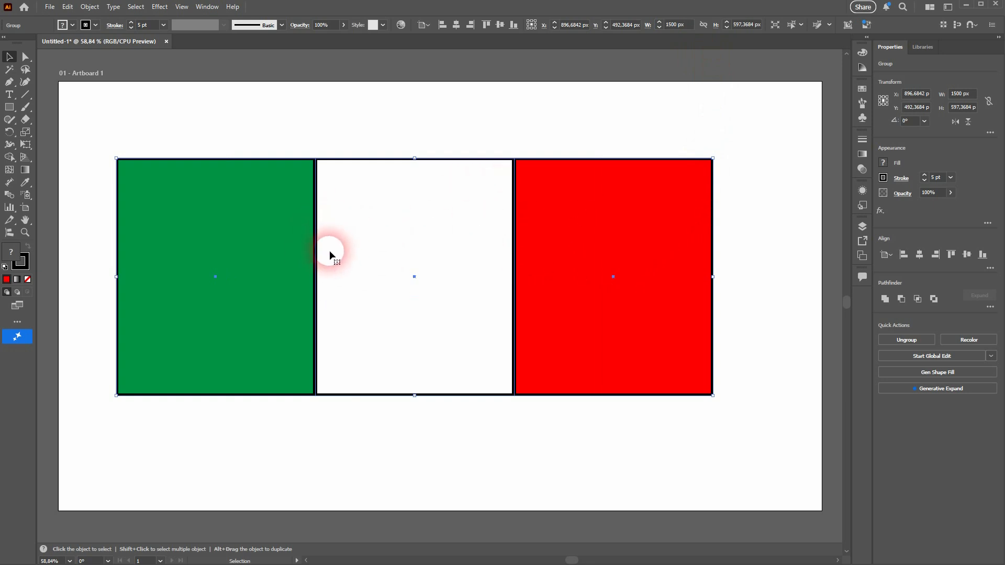
Ungroup the widened flag and try setting the shape width of each rectangle to 300 px
key(ctrl)
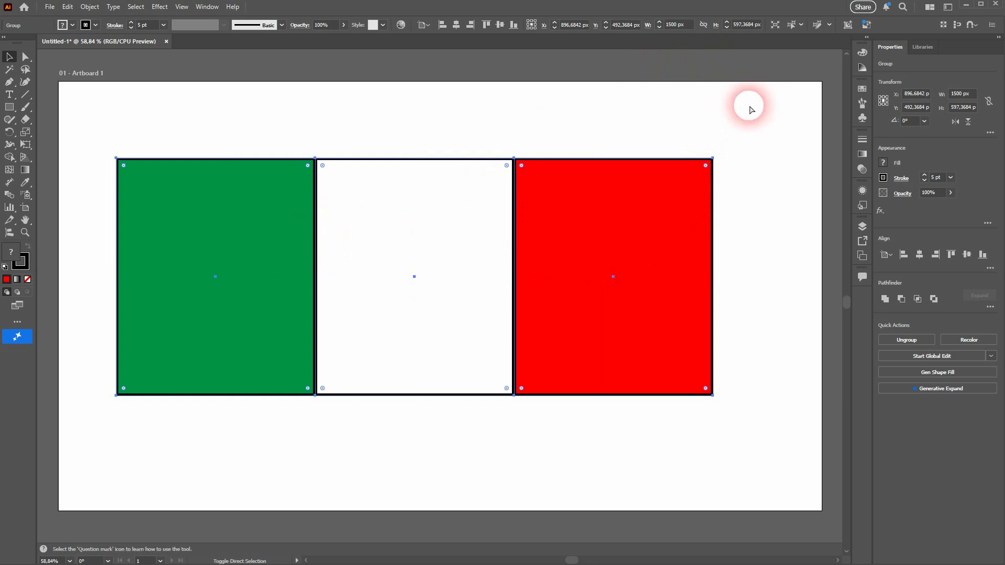
key(ctrl+shift+g)
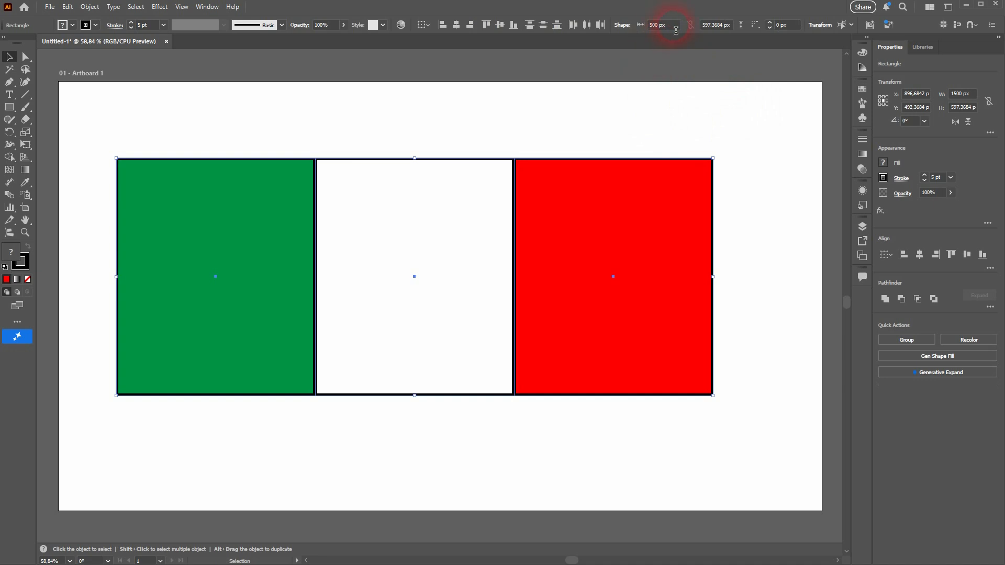
click(662, 25)
triple_click(662, 25)
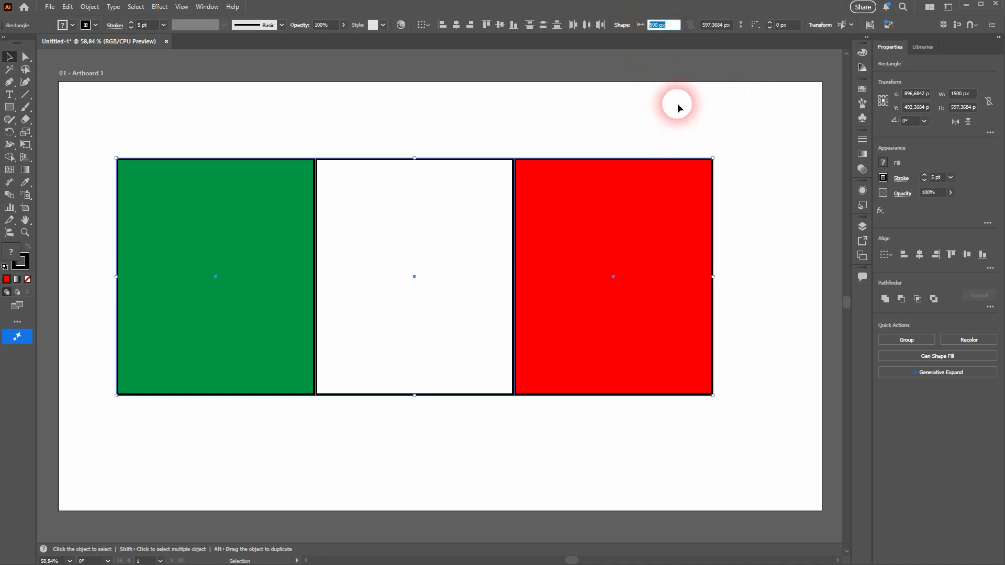
text(300)
key(Return)
click(439, 244)
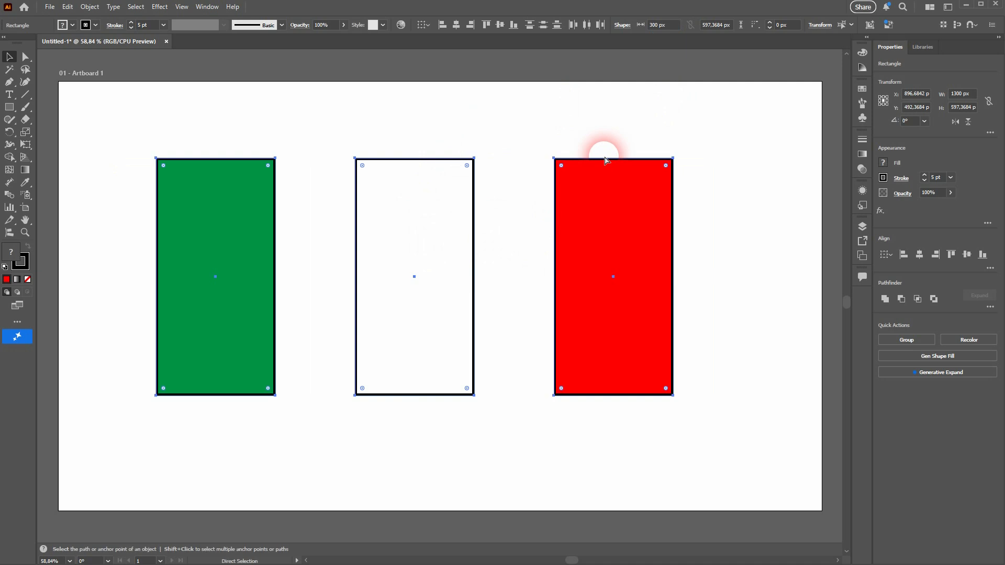
key(ctrl+z)
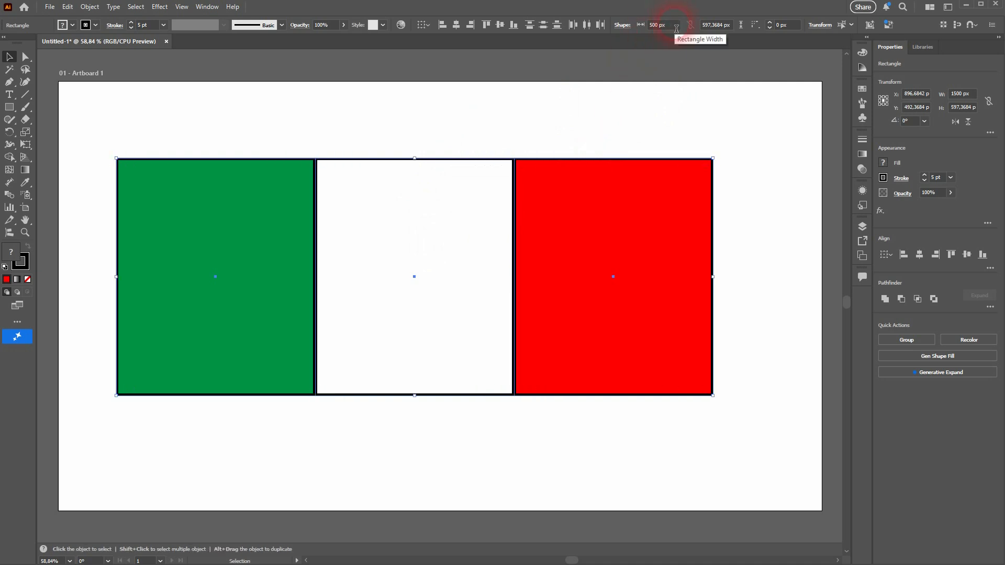
Group the three flag rectangles, set the overall width of the group to 900 px and deselect it
key(ctrl+g)
click(667, 27)
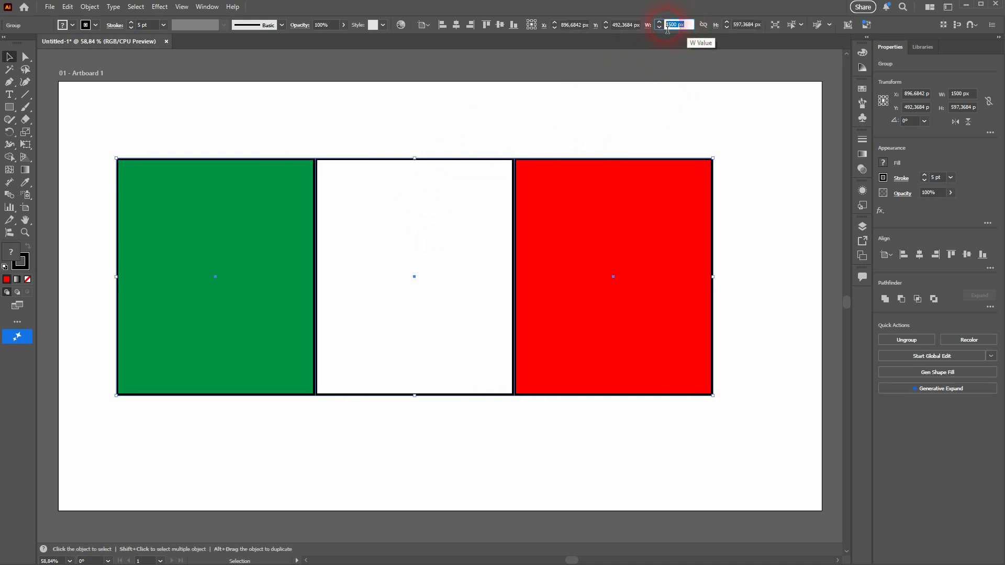
text(900)
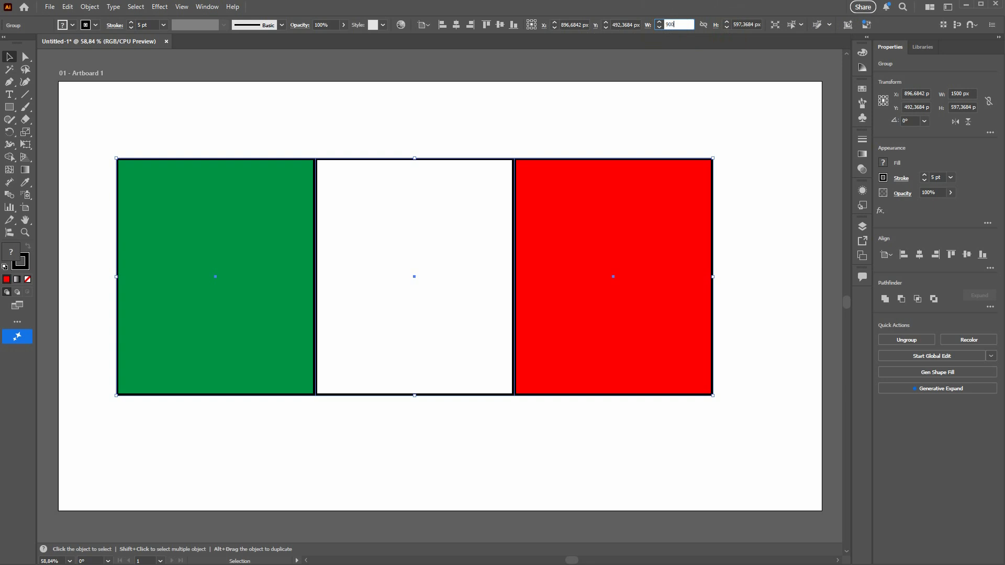
key(Return)
click(705, 267)
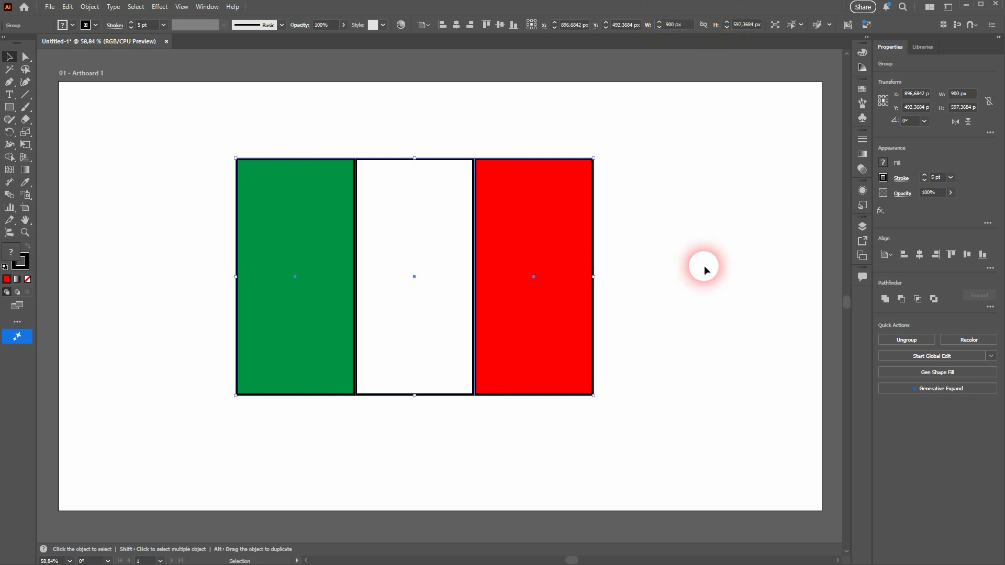
click(704, 265)
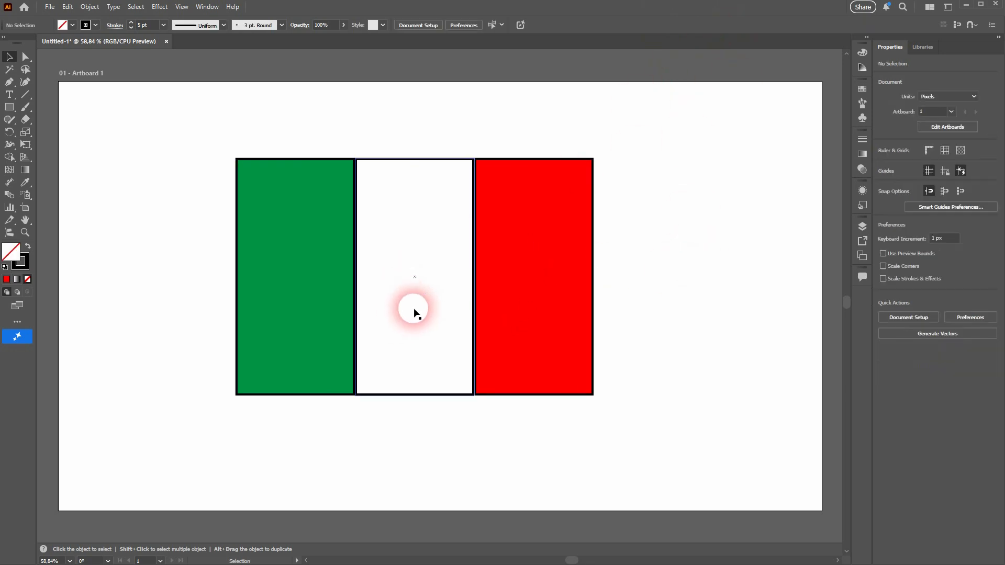
Remove the stroke from the grouped green, white and red flag and delete the flag
drag(144, 446, 716, 84)
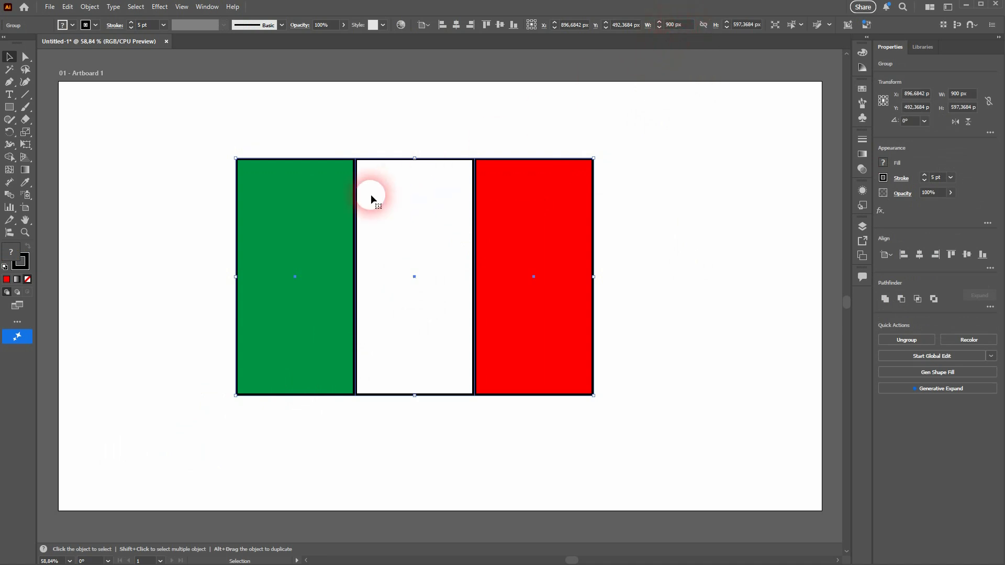
click(95, 25)
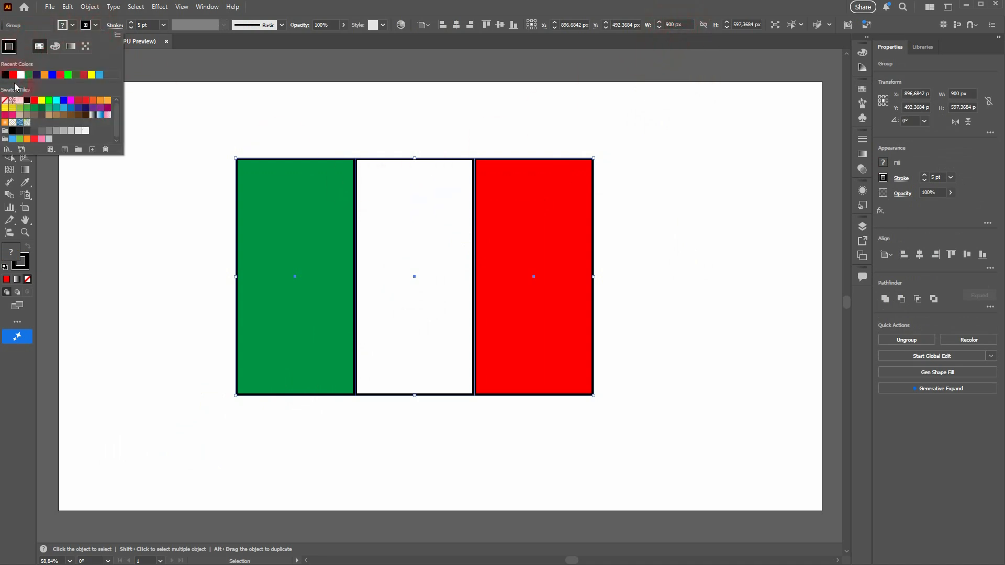
click(7, 101)
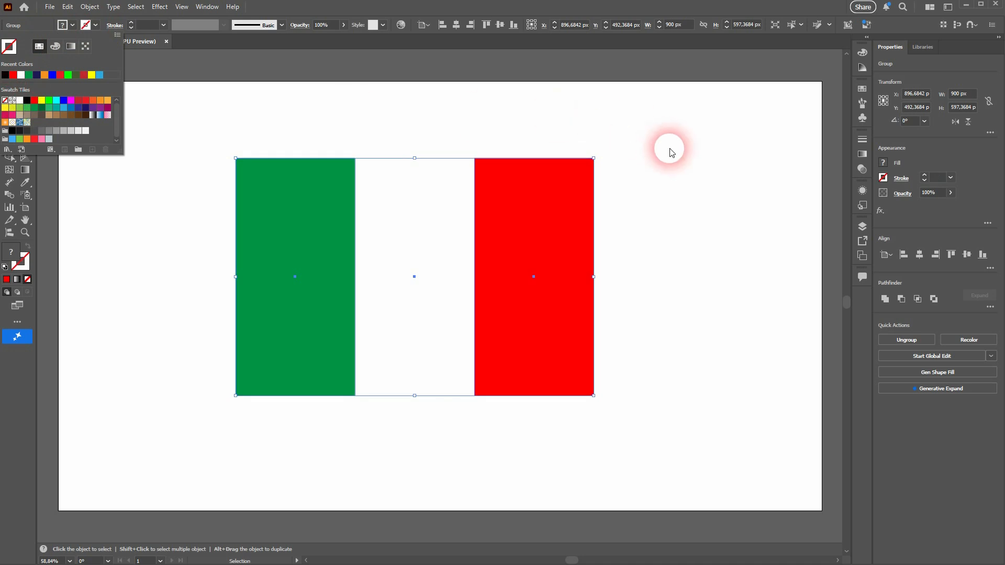
click(672, 167)
key(Delete)
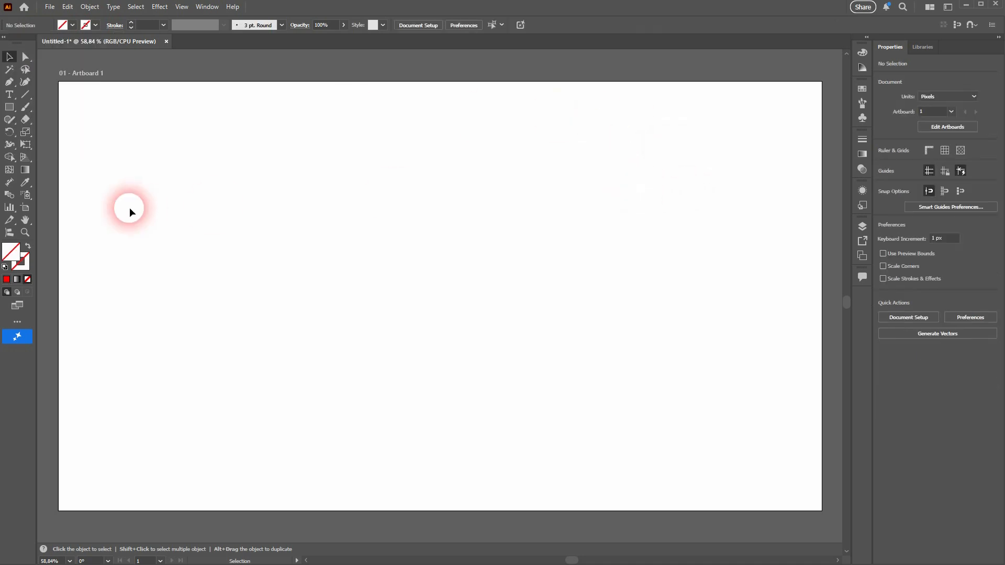
Create a rectangle 900 px wide and 300 px high on the empty artboard
click(9, 107)
click(294, 177)
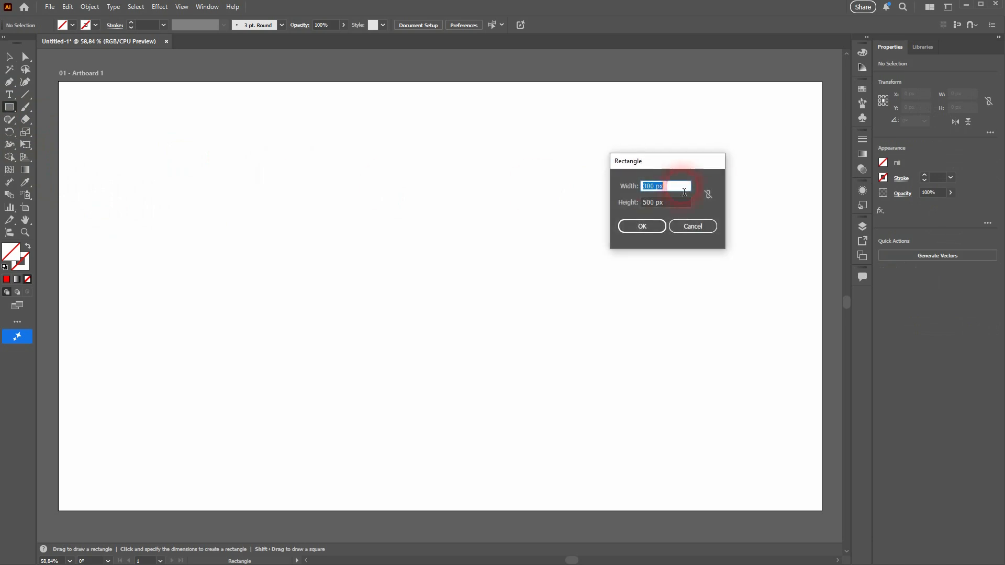
click(680, 192)
text(1)
click(680, 192)
text(3)
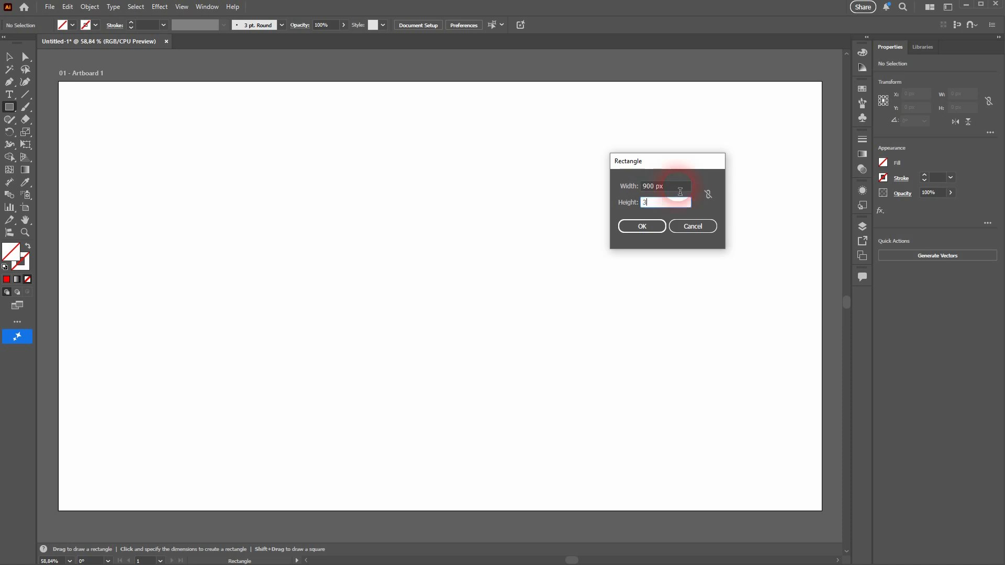
text(00)
key(Return)
click(524, 211)
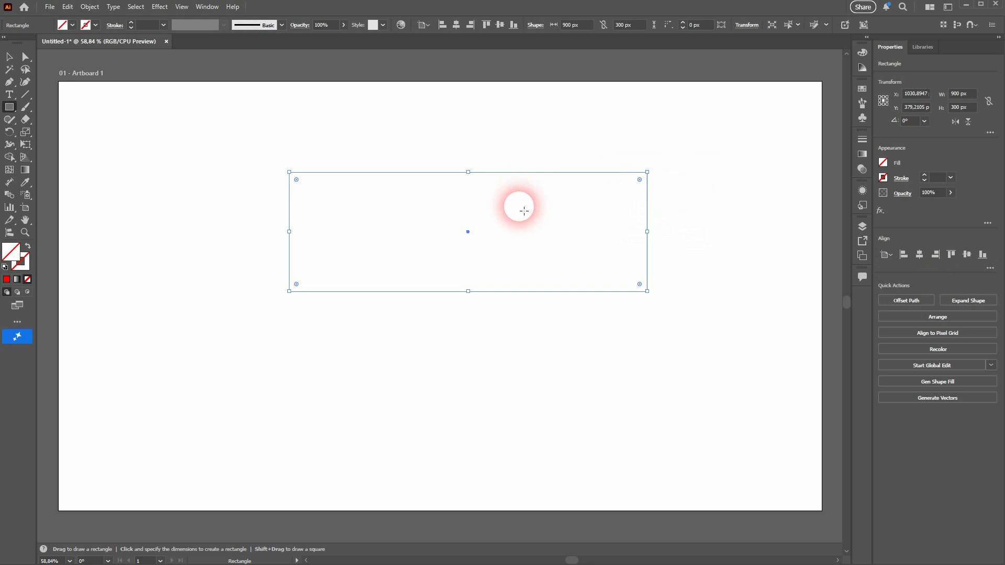
Set the new rectangle's height to 200 px and fill it with white
click(635, 28)
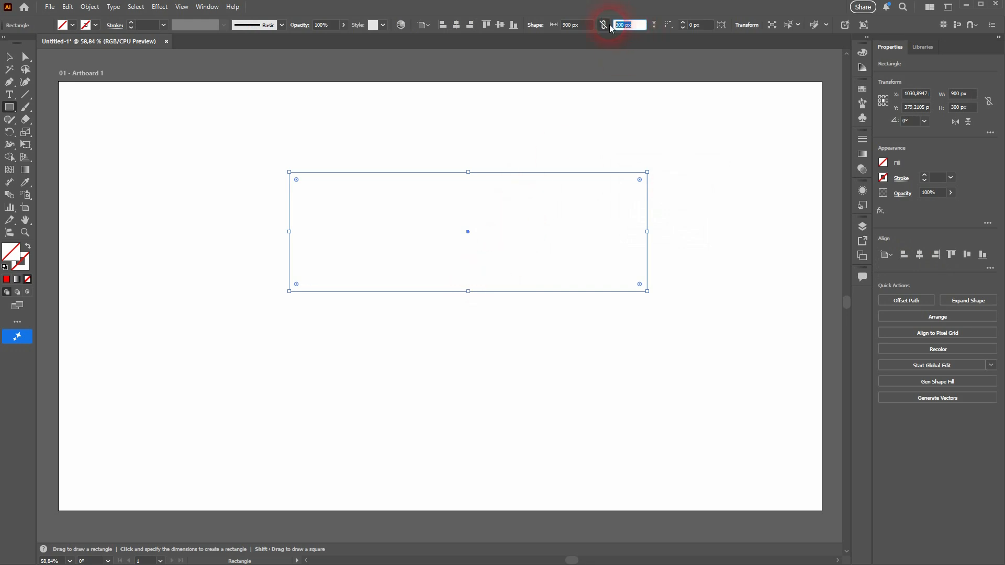
text(200)
key(Return)
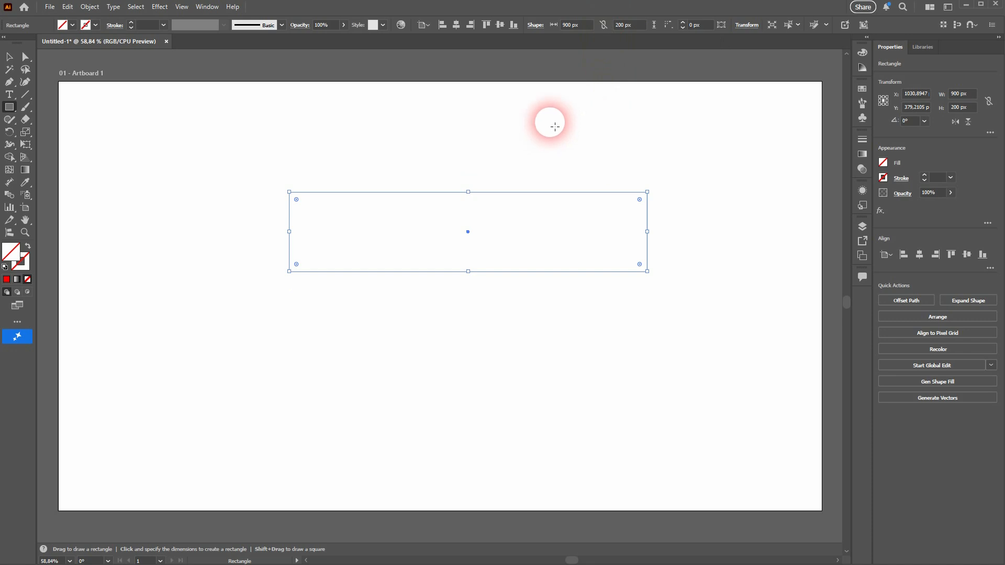
click(9, 57)
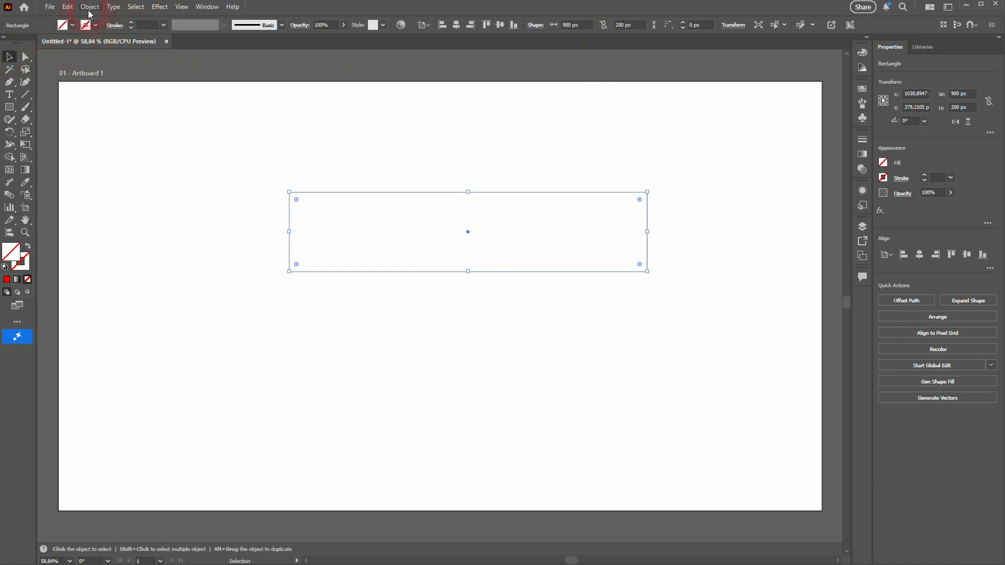
click(72, 25)
click(24, 77)
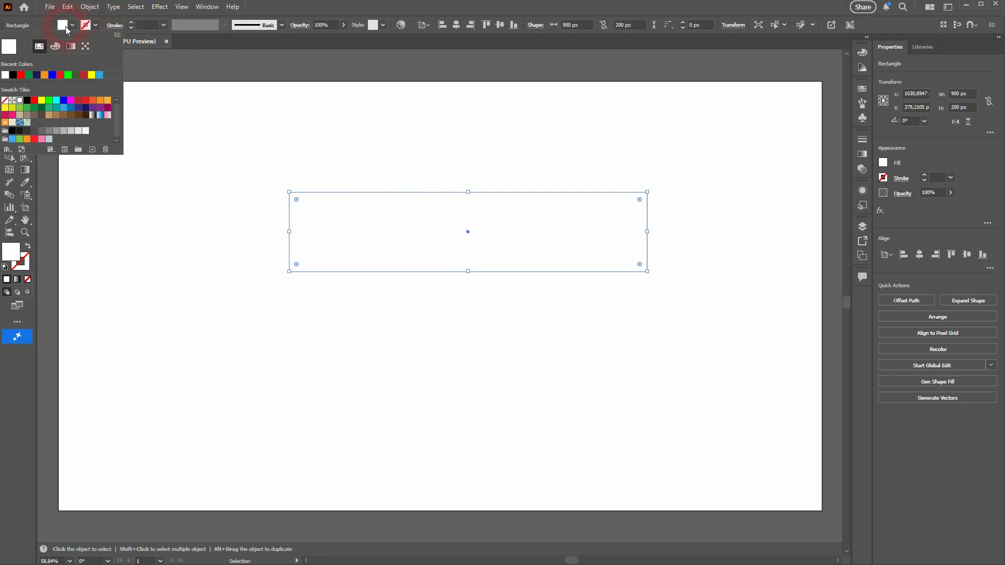
click(523, 268)
Duplicate the white rectangle straight below the original and fill the copy with RGB Blue
drag(523, 241, 523, 341)
click(72, 24)
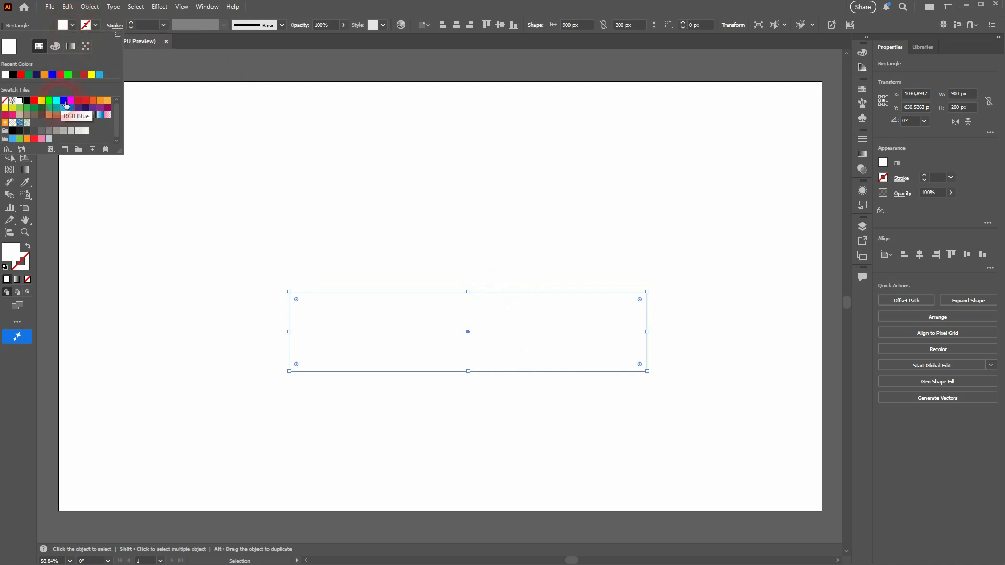
click(52, 75)
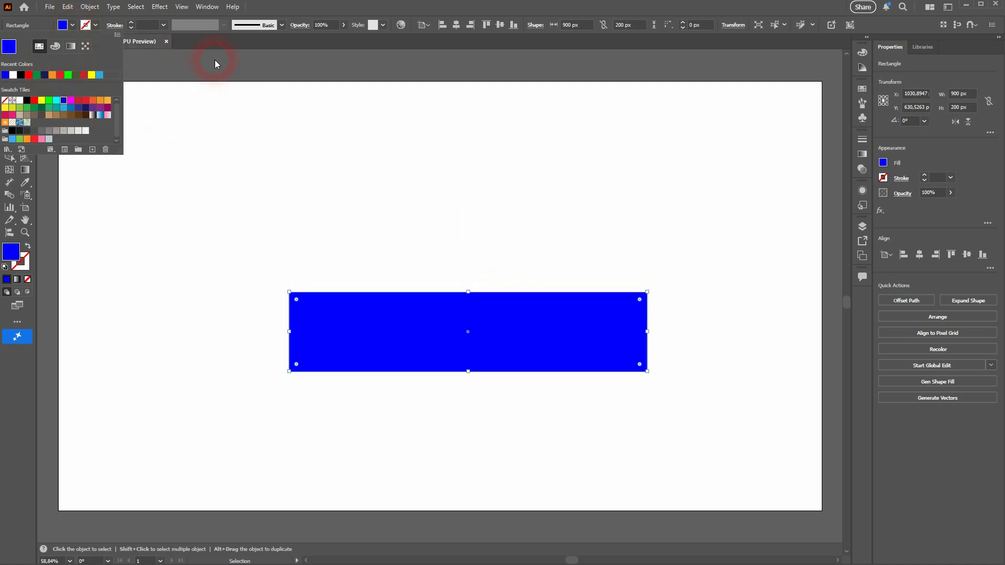
click(299, 135)
Duplicate the blue rectangle straight below itself and fill the copy with red
drag(439, 330, 440, 426)
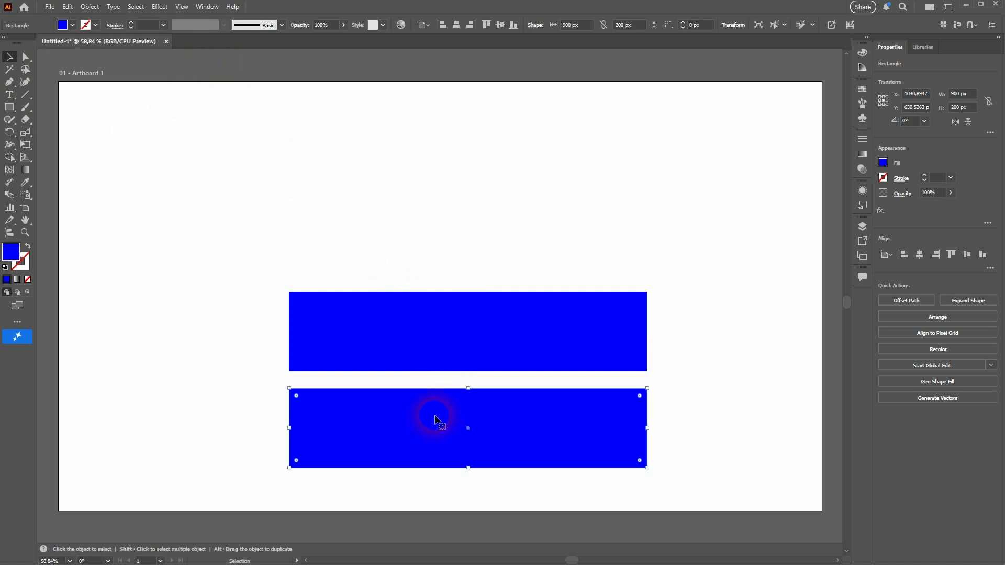
click(73, 26)
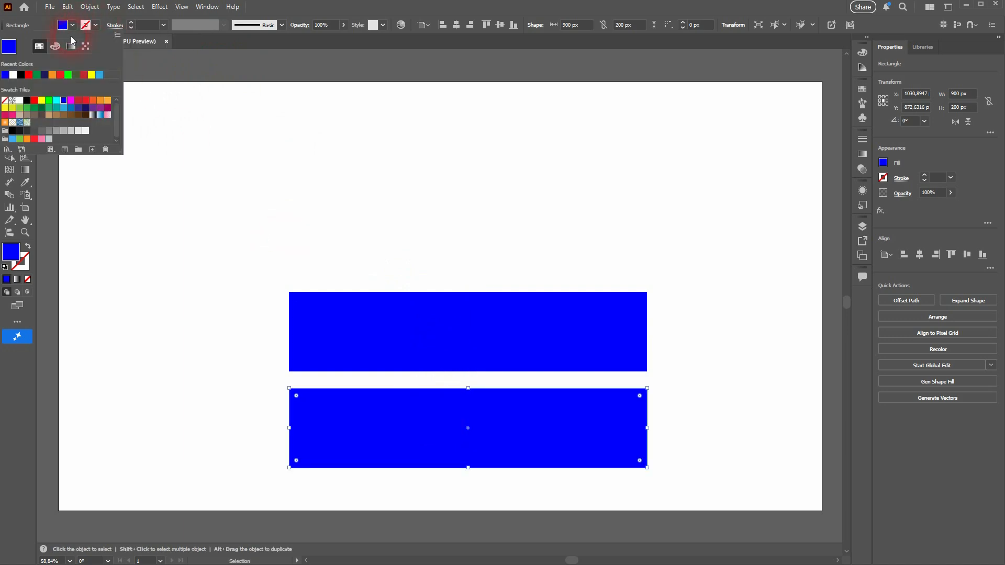
click(28, 75)
click(725, 236)
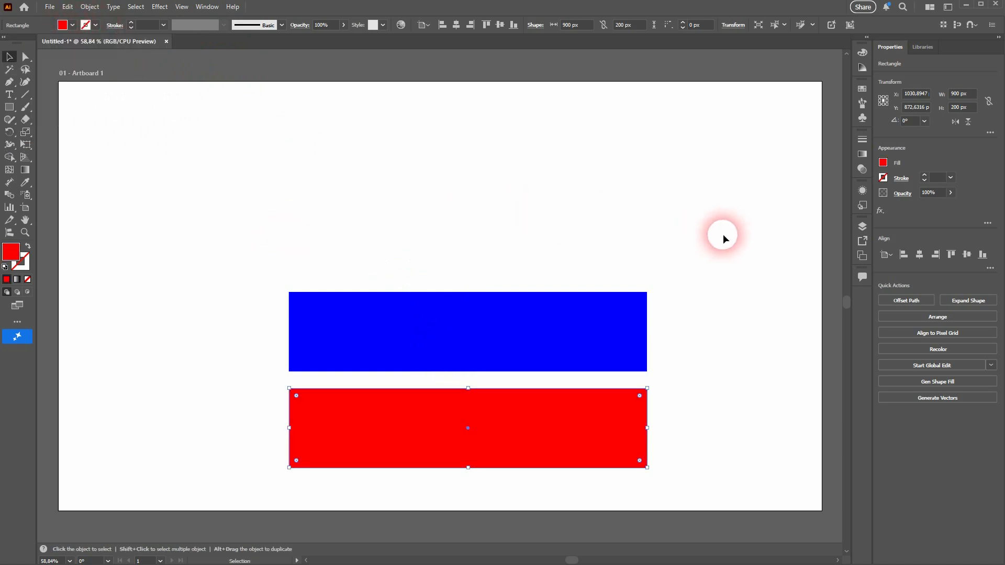
Fill the white rectangle above the blue one with bright green
click(370, 238)
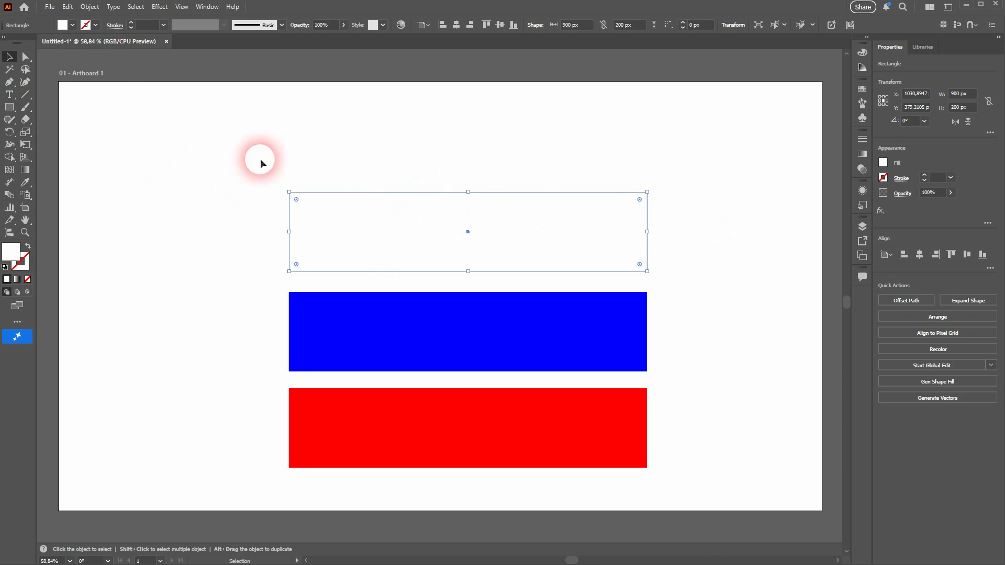
click(72, 26)
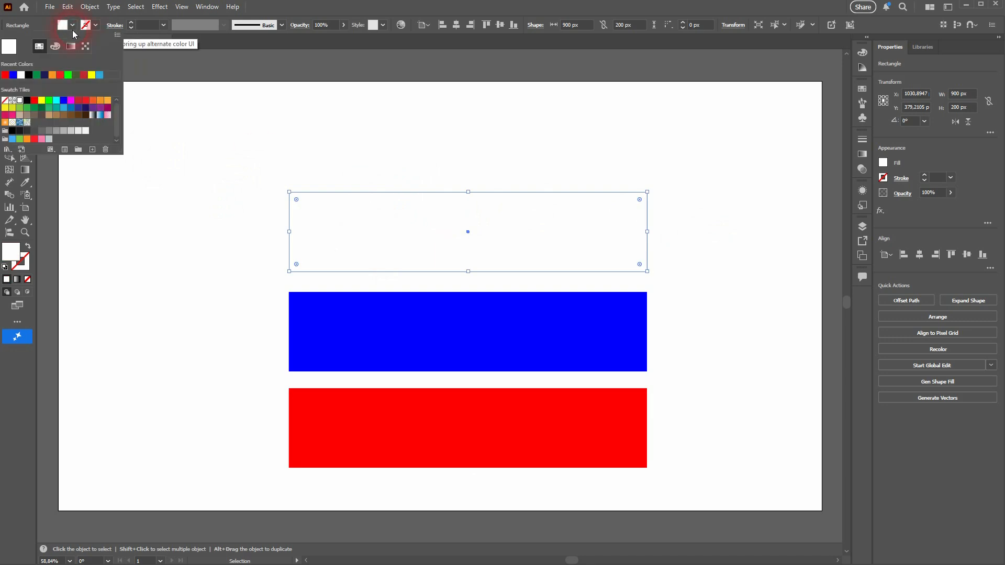
click(68, 75)
click(175, 124)
Move the green rectangle down and the red rectangle up so both touch the edges of the blue rectangle
click(399, 142)
drag(501, 257, 477, 275)
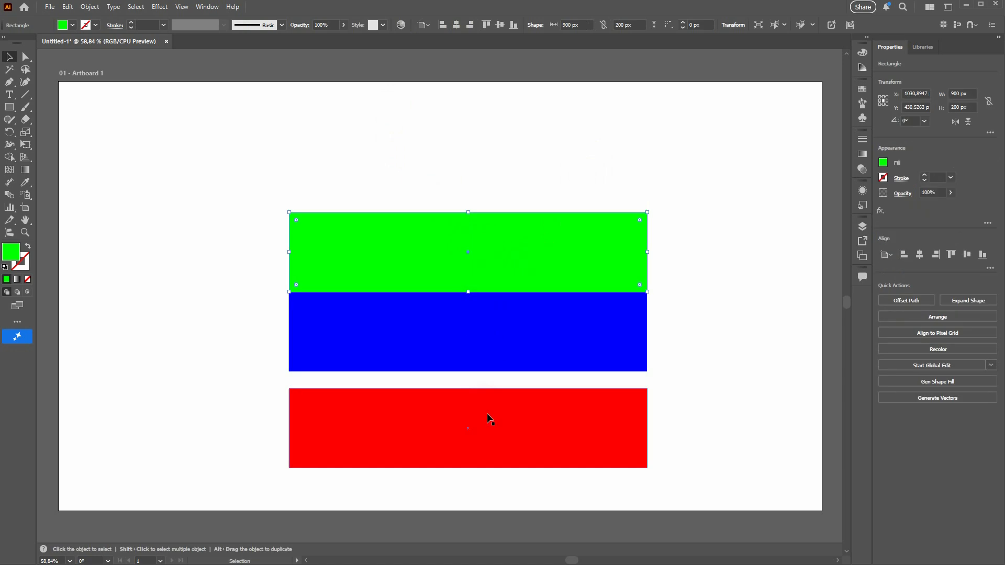
drag(487, 415, 486, 376)
Fill the green top stripe with white and deselect it
click(478, 255)
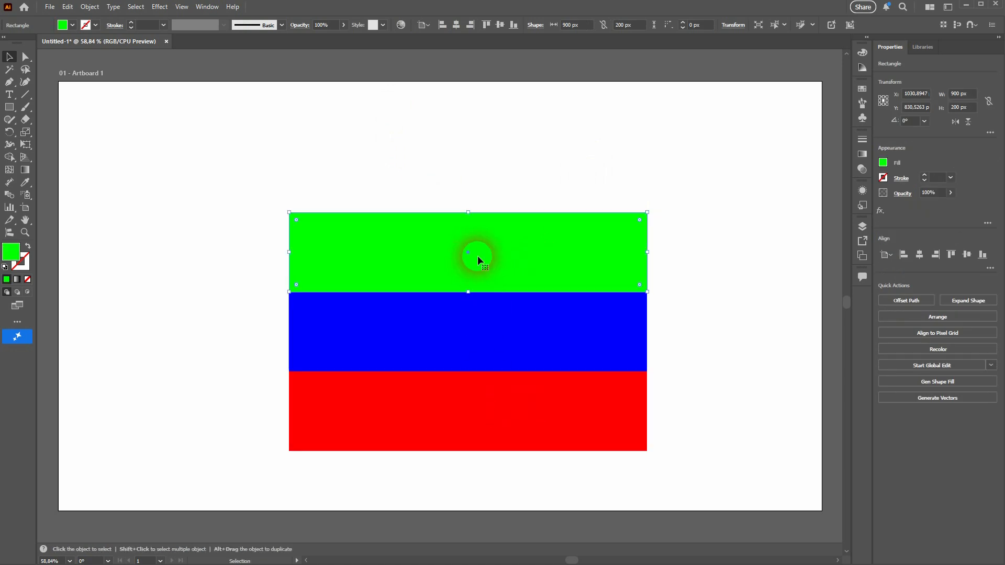
click(72, 25)
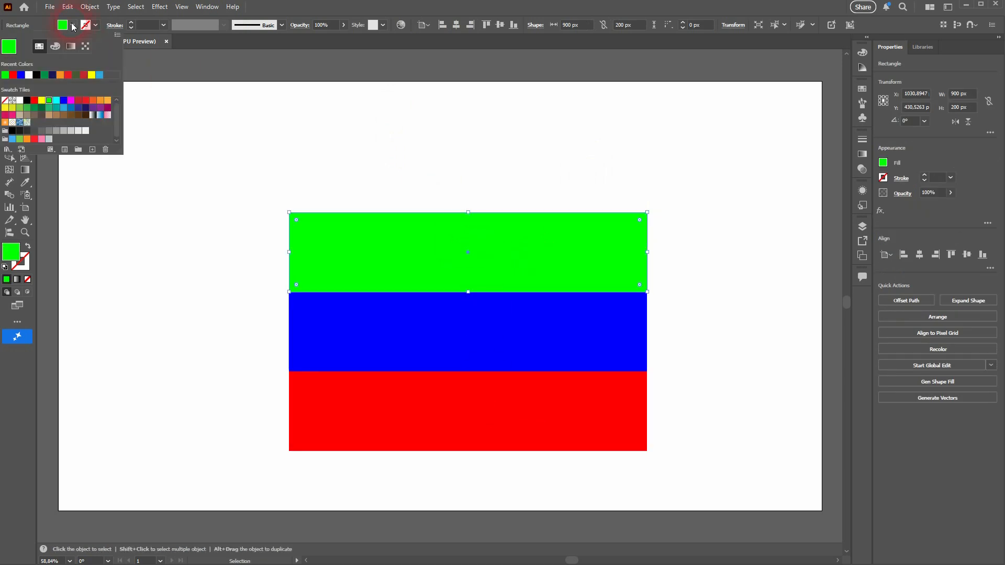
click(29, 75)
click(174, 252)
click(174, 252)
Group the white, blue and red stripes and set the overall width of the group to 1000 px
drag(196, 504, 771, 146)
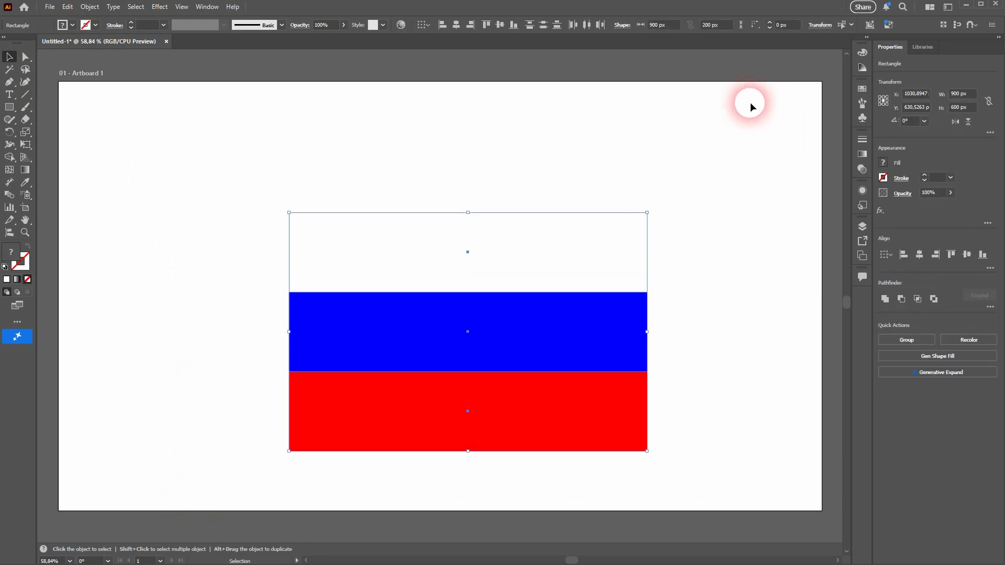
key(a)
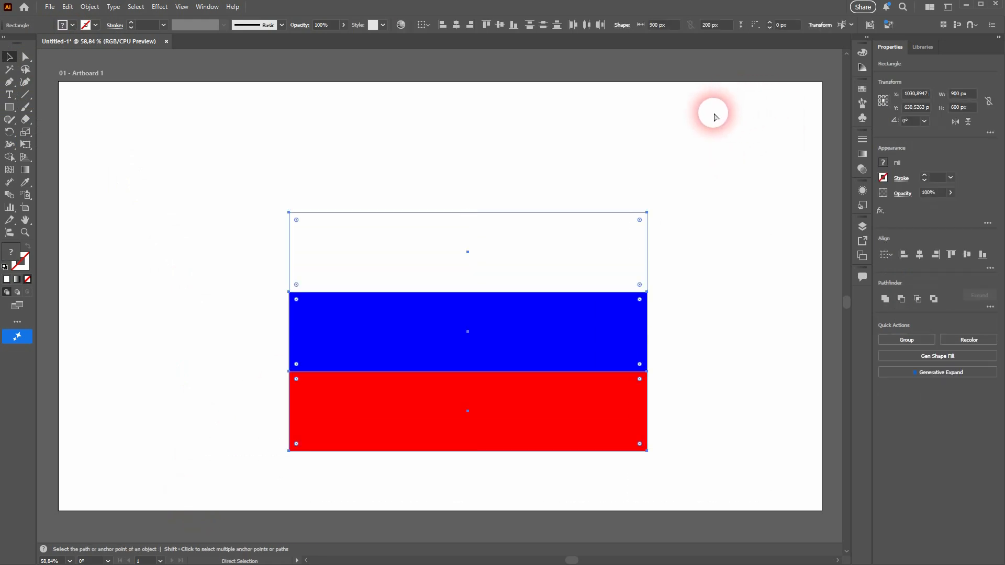
key(ctrl+g)
key(v)
click(689, 28)
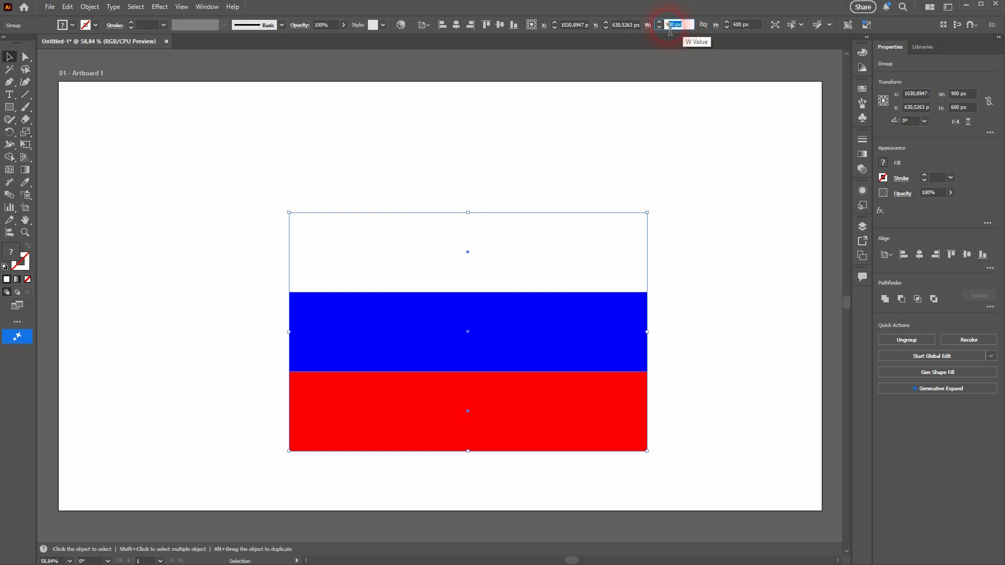
text(100)
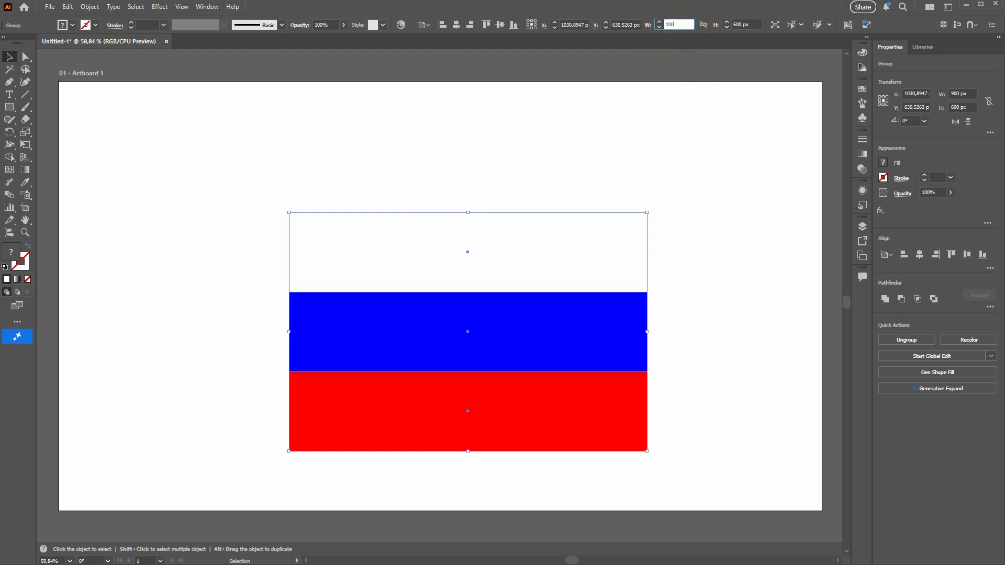
text(0)
key(Return)
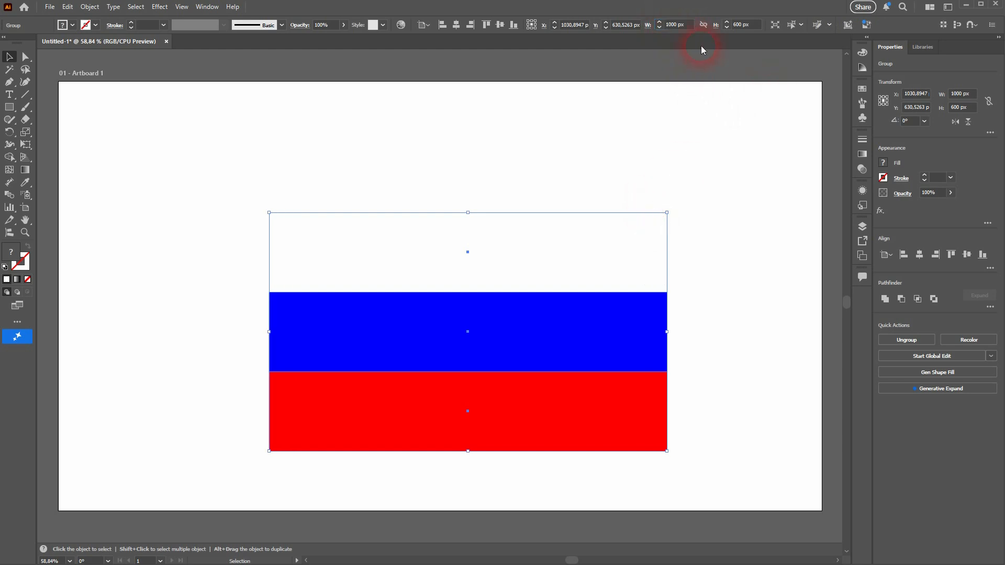
Set the overall height of the grouped striped flag to 500 px
click(755, 27)
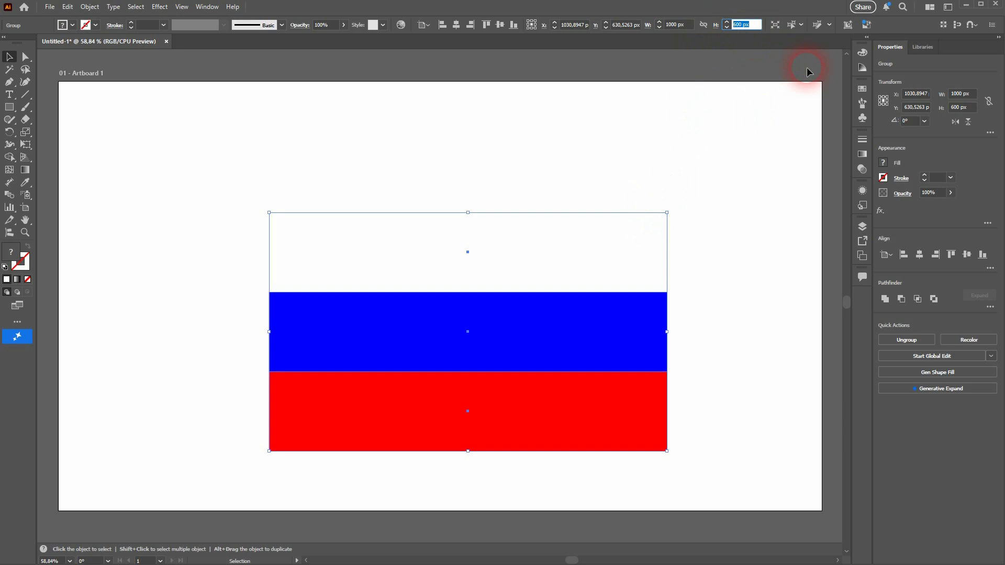
text(500)
key(Return)
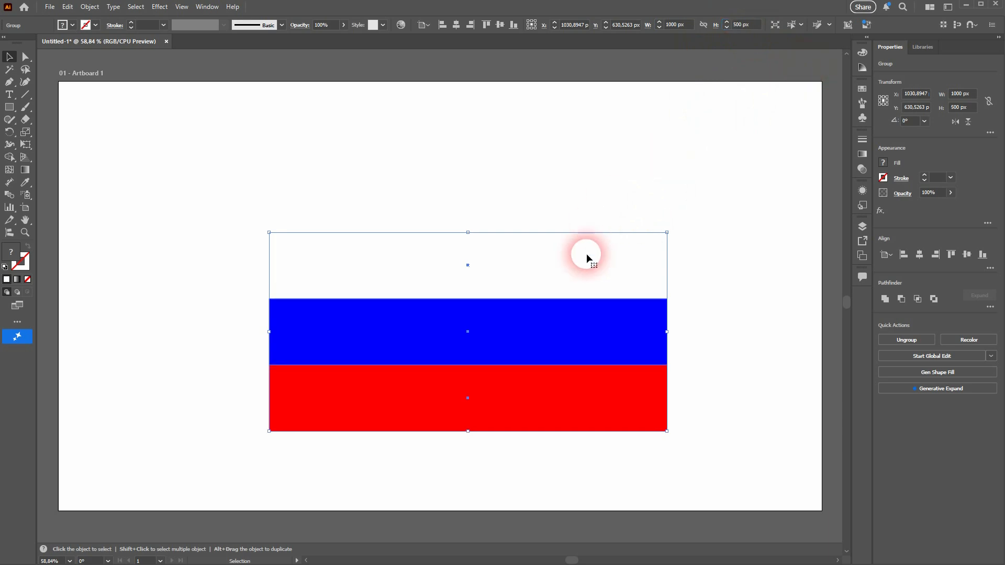
Set the overall height of the grouped striped flag to 750 px
click(733, 26)
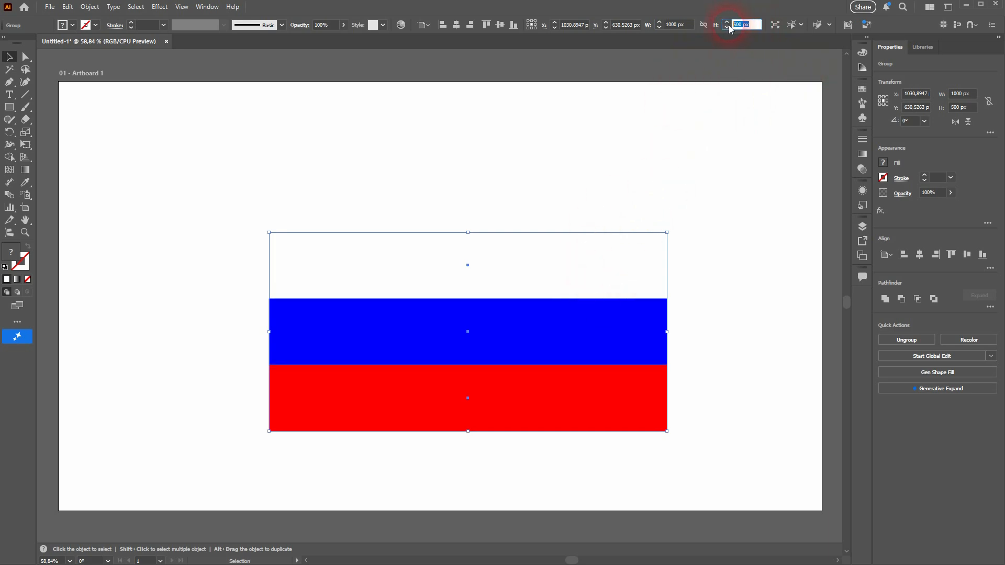
text(750)
key(Return)
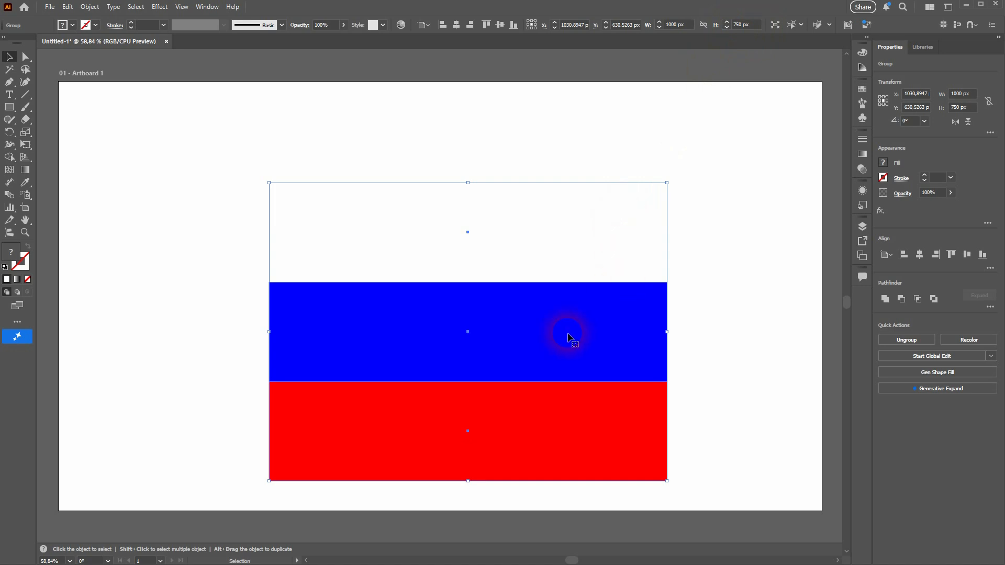
Set the overall width of the grouped striped flag to 1200 px and deselect it
click(676, 25)
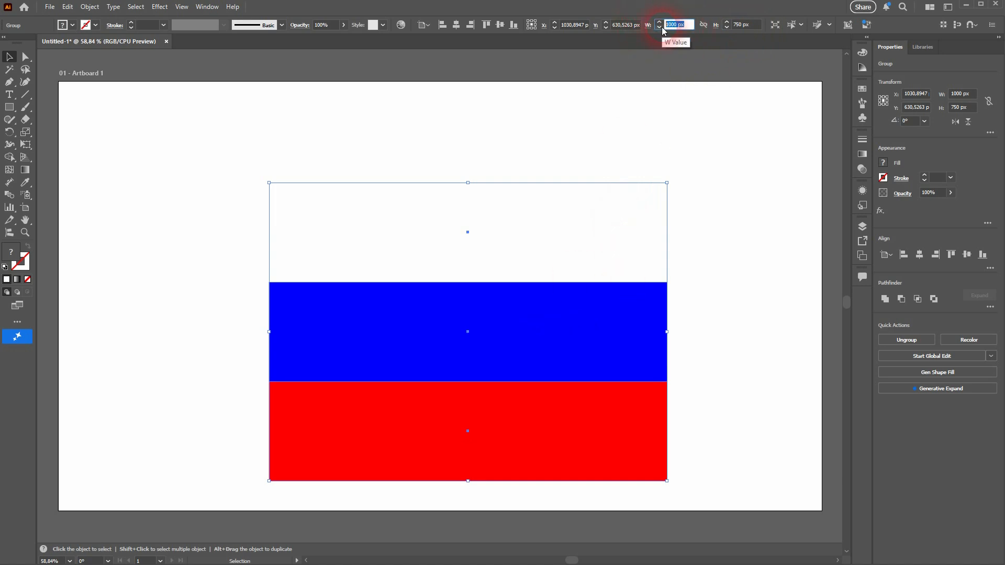
text(1200)
key(Return)
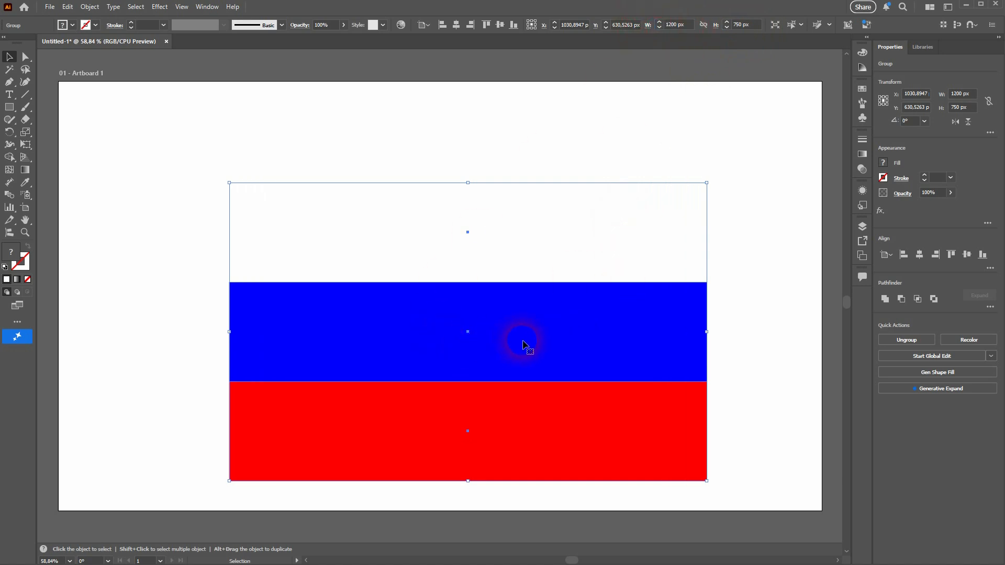
click(136, 159)
Select the whole striped flag to check its overall width and height, and deselect it
click(9, 107)
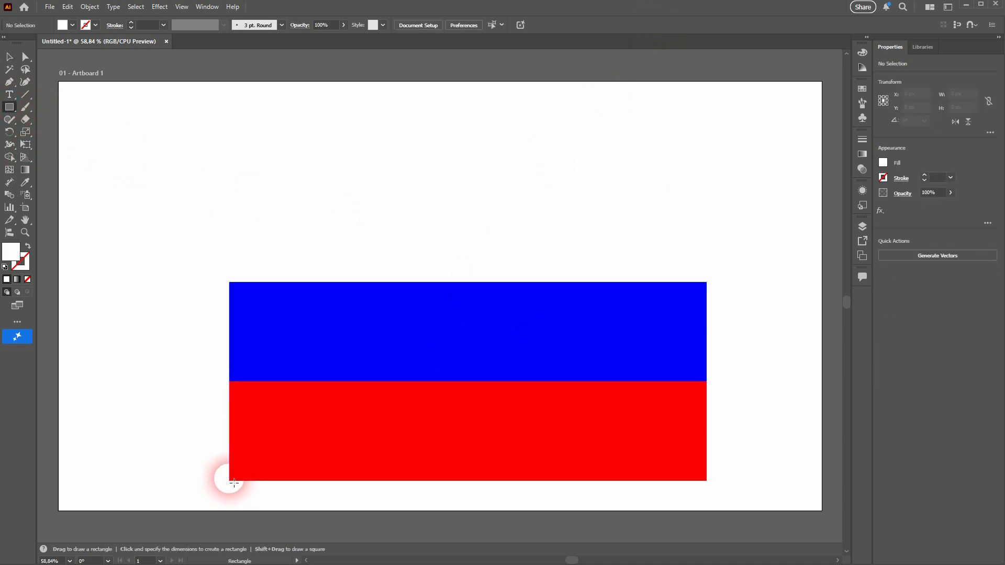
click(10, 57)
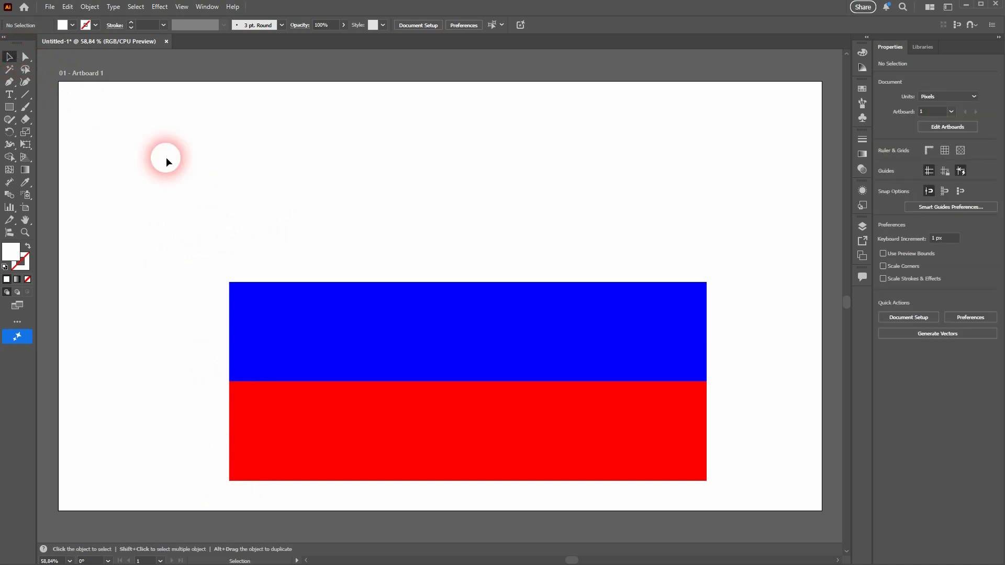
drag(183, 171, 810, 526)
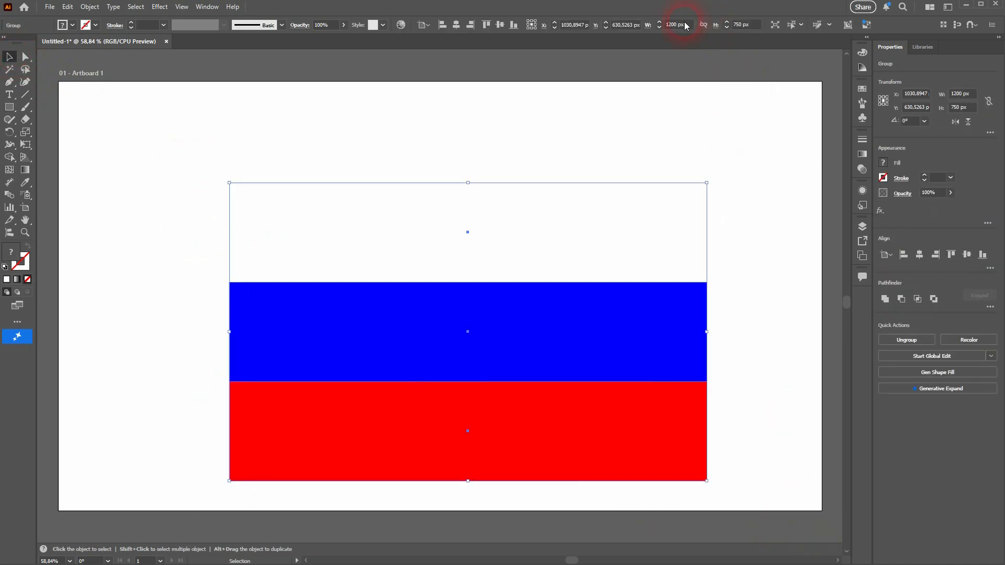
click(134, 162)
Create a rectangle 1200 px wide and 750 px high on the artboard, starting near the flag's upper-left corner
click(11, 108)
click(165, 169)
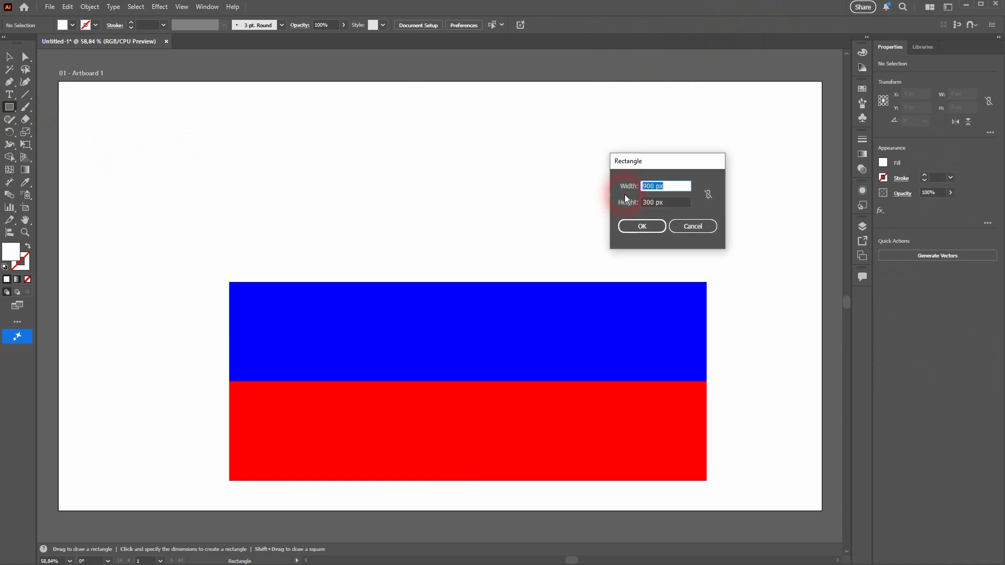
text(1200)
key(Tab)
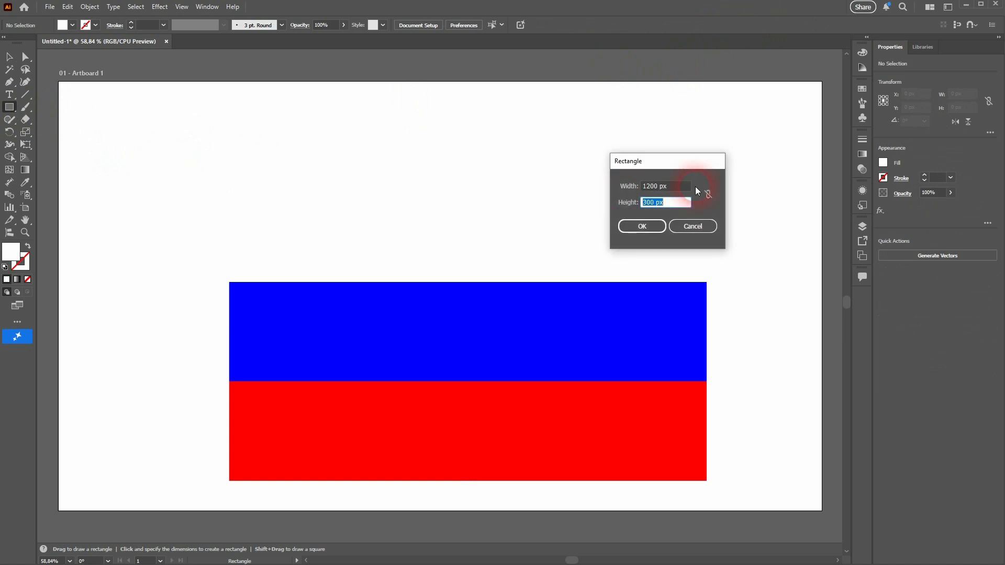
text(750)
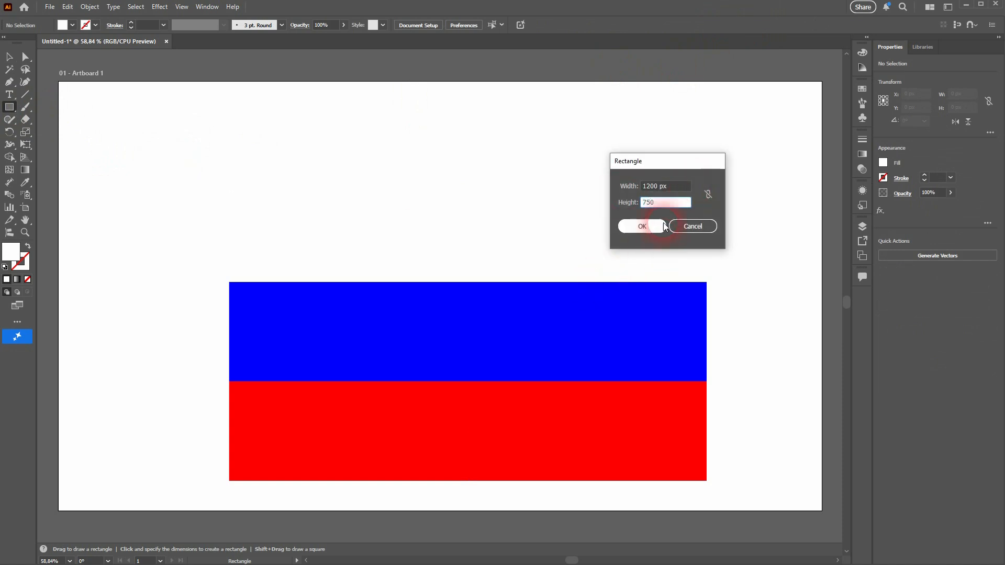
click(642, 226)
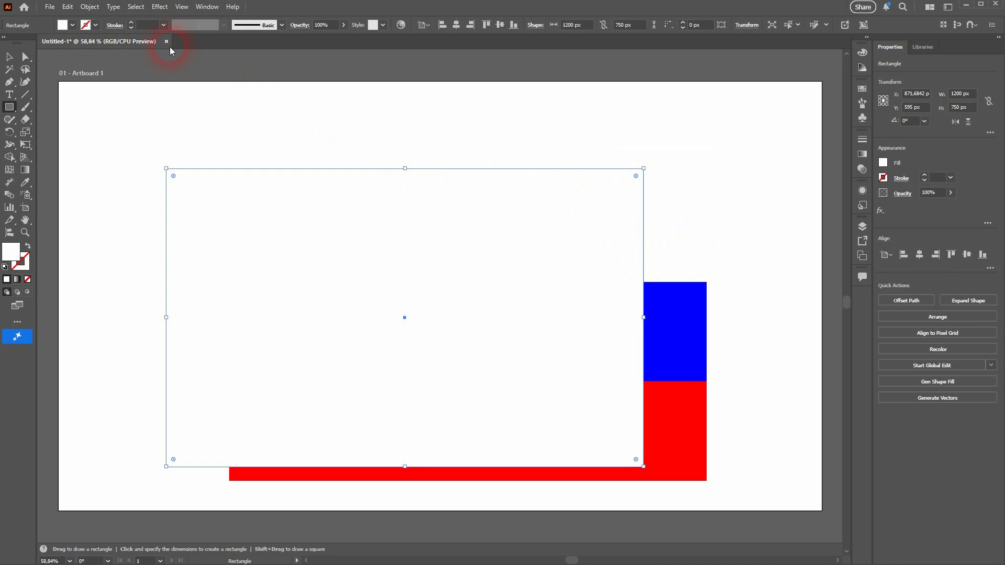
Give the new rectangle a black 5 pt stroke and no fill
click(96, 26)
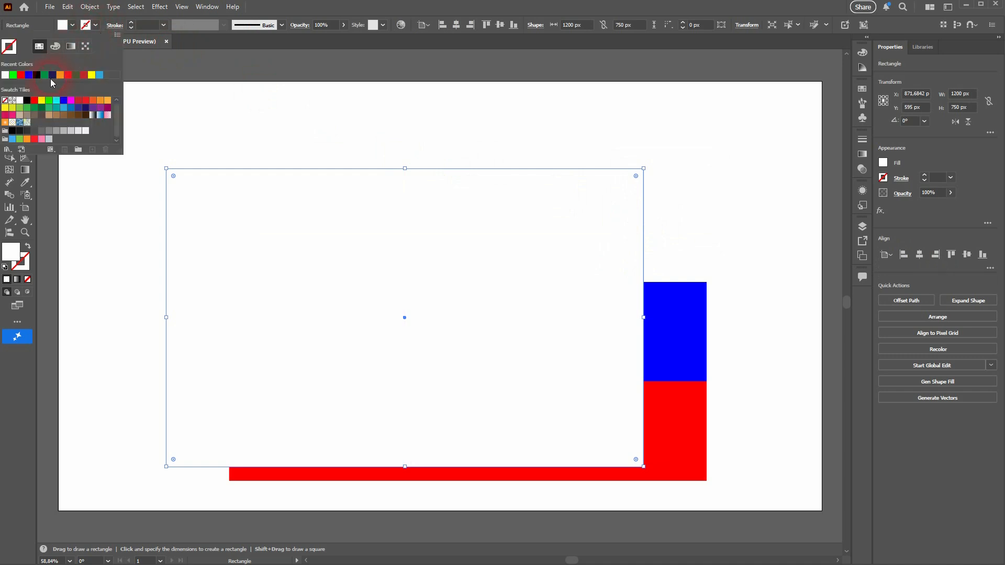
click(26, 100)
click(74, 26)
click(74, 25)
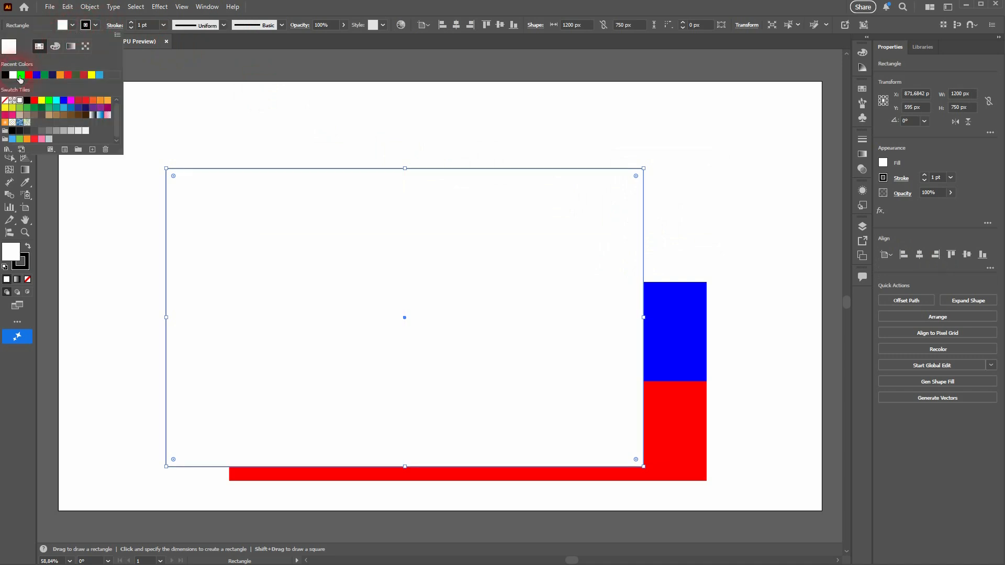
click(4, 100)
click(154, 30)
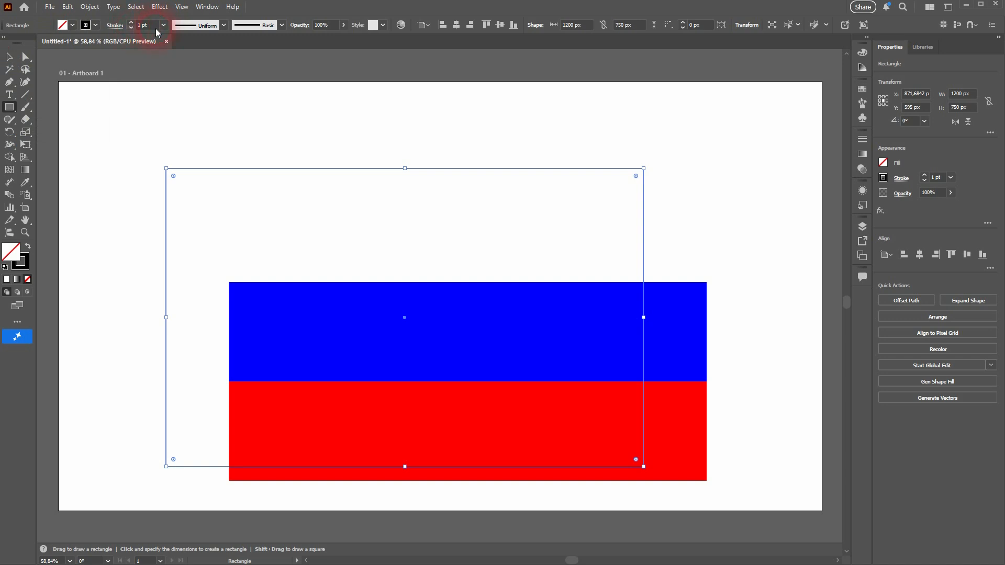
drag(152, 27, 130, 26)
text(5)
key(Return)
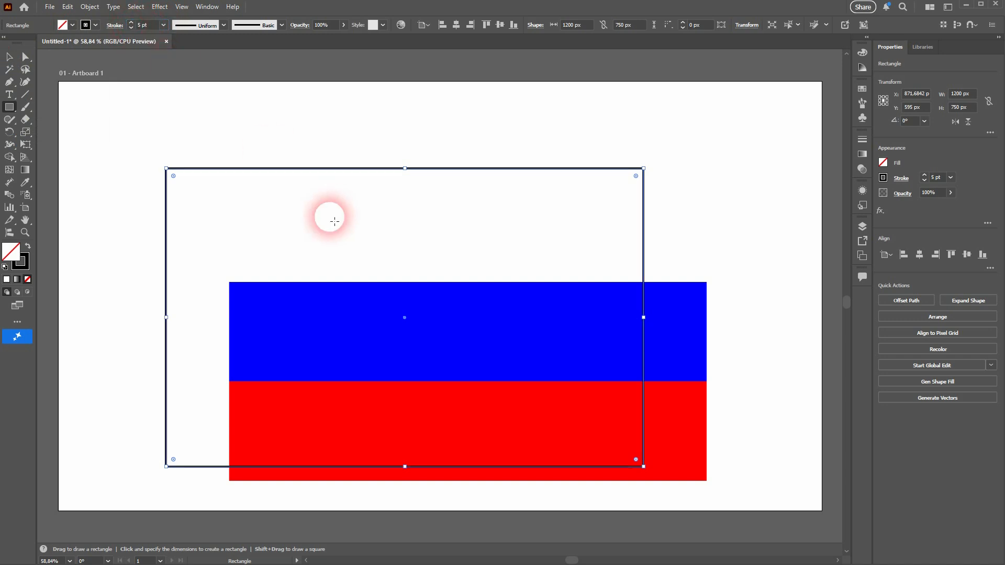
Move the black outline rectangle exactly over the flag's outer edges as a border and deselect it
click(9, 57)
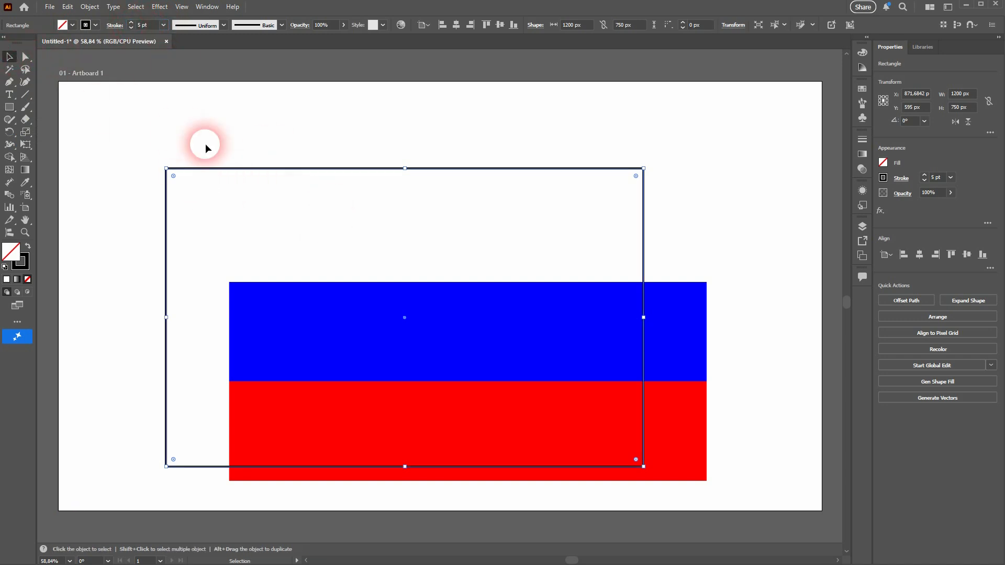
drag(206, 168, 270, 181)
click(765, 227)
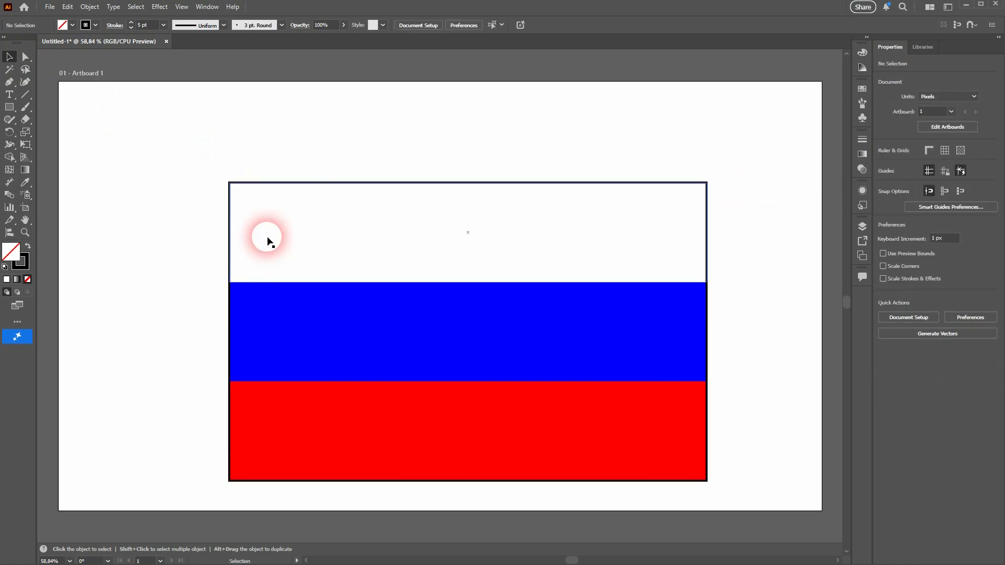
Move the stripes and black border together slightly up the artboard and group them
drag(193, 489, 743, 128)
drag(577, 330, 571, 298)
key(a)
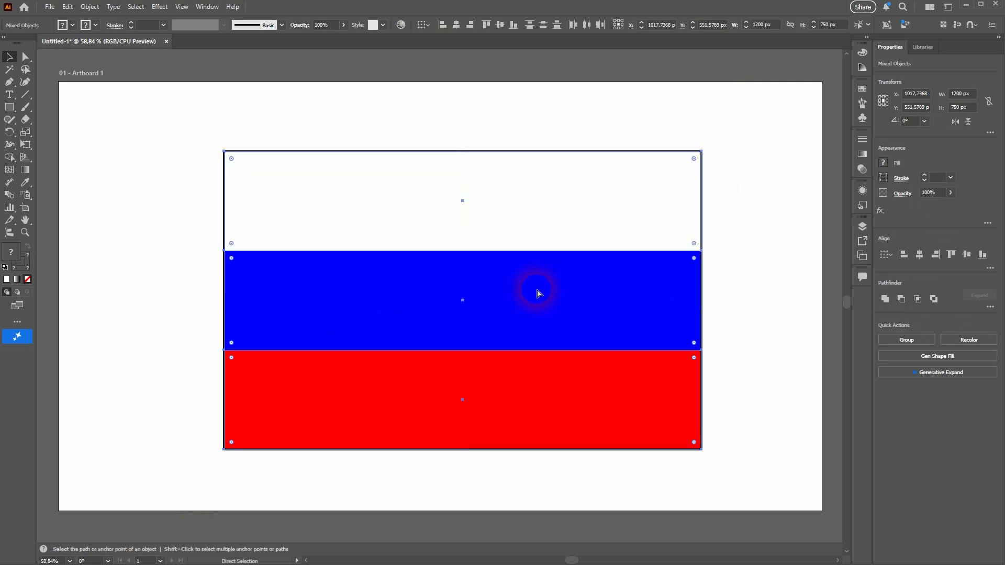
key(ctrl+g)
key(v)
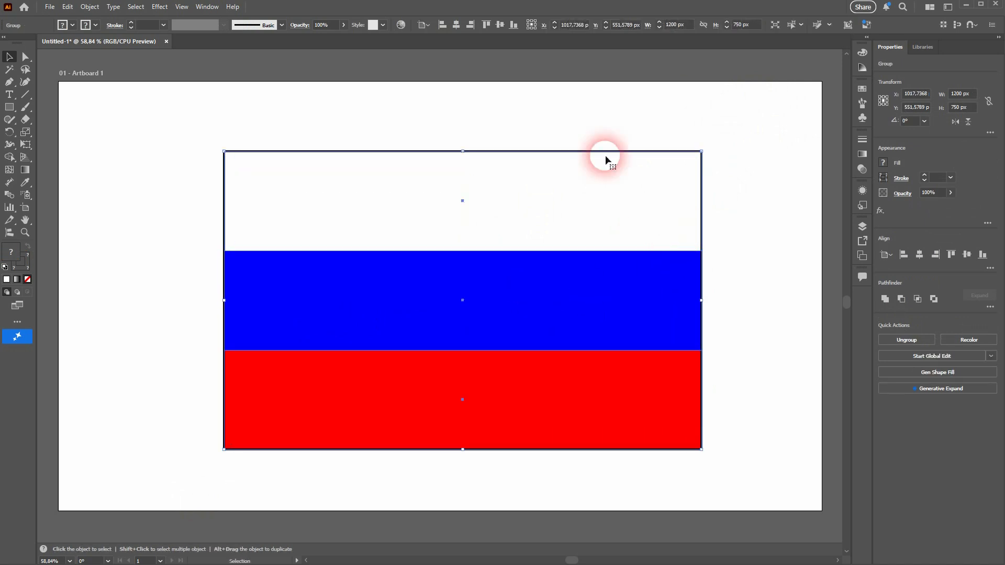
Ungroup all levels of the bordered flag and deselect its parts
click(692, 31)
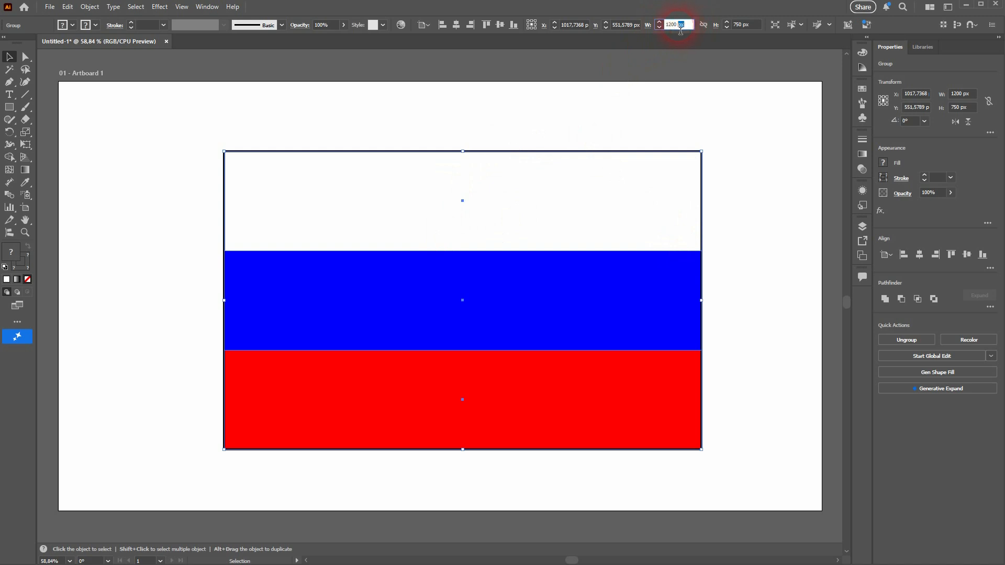
click(730, 31)
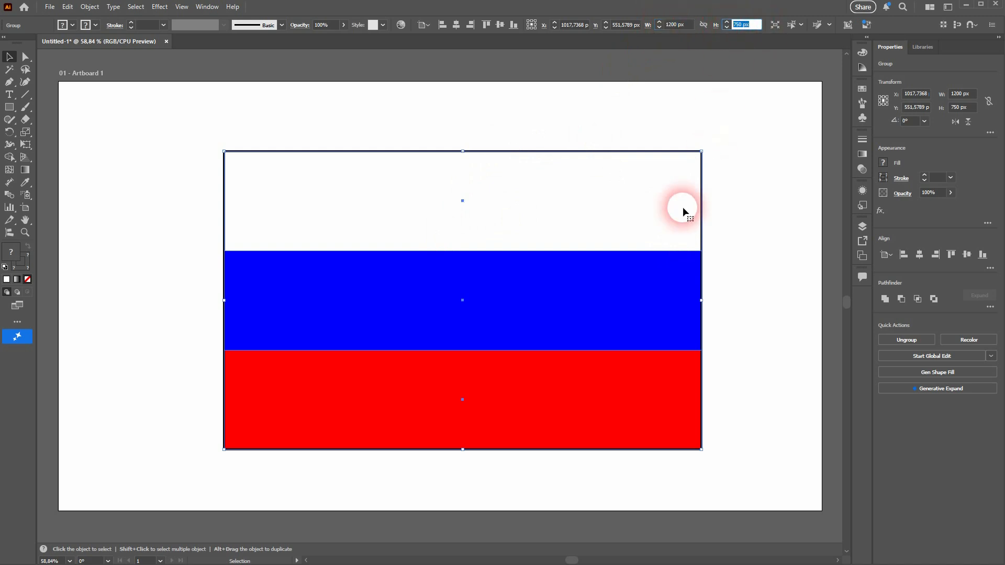
click(89, 7)
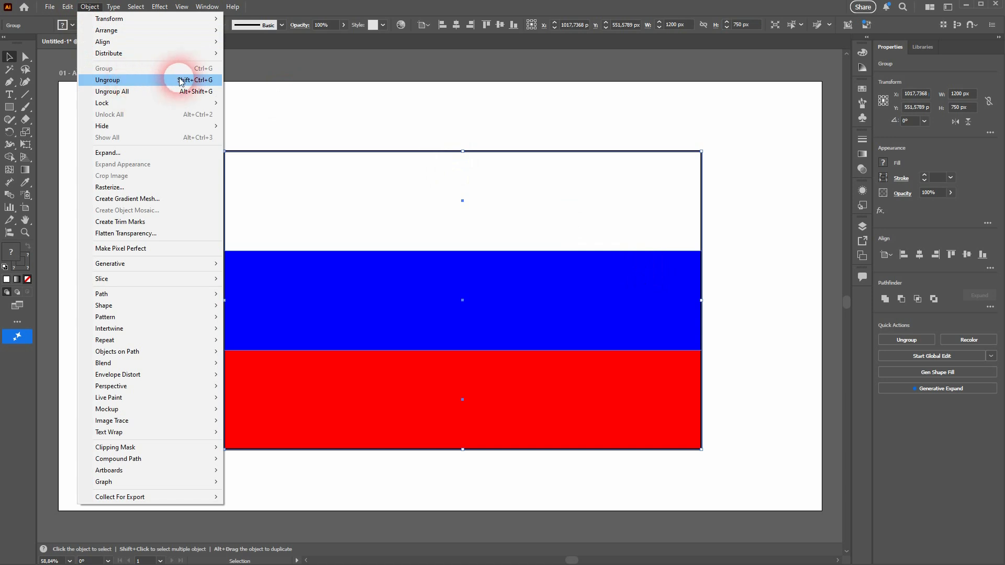
click(147, 93)
click(702, 204)
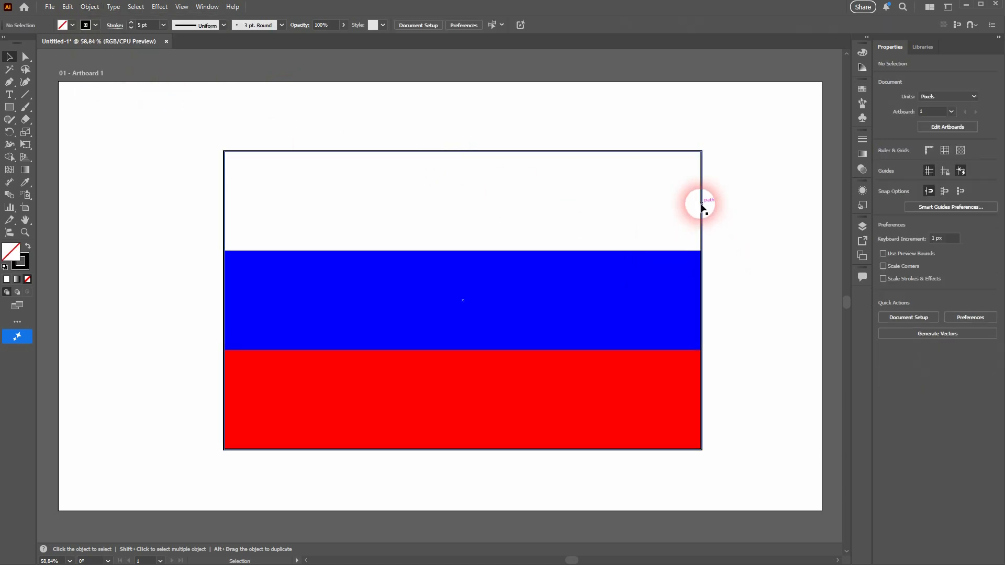
Pull the flag apart by moving the black border to the right and the white and blue stripes up and left
drag(702, 204, 781, 207)
click(515, 185)
drag(218, 152, 163, 94)
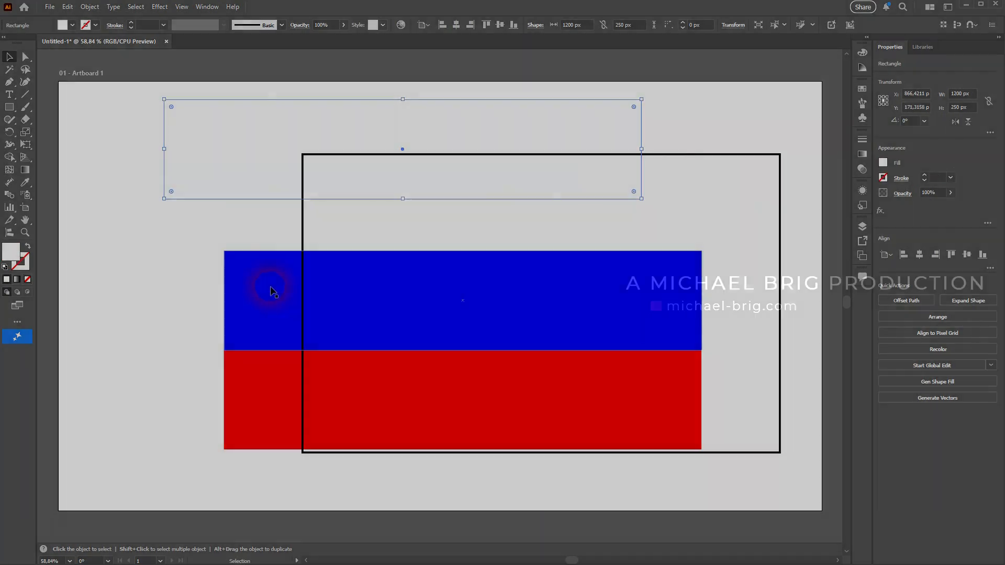
drag(269, 287, 213, 256)
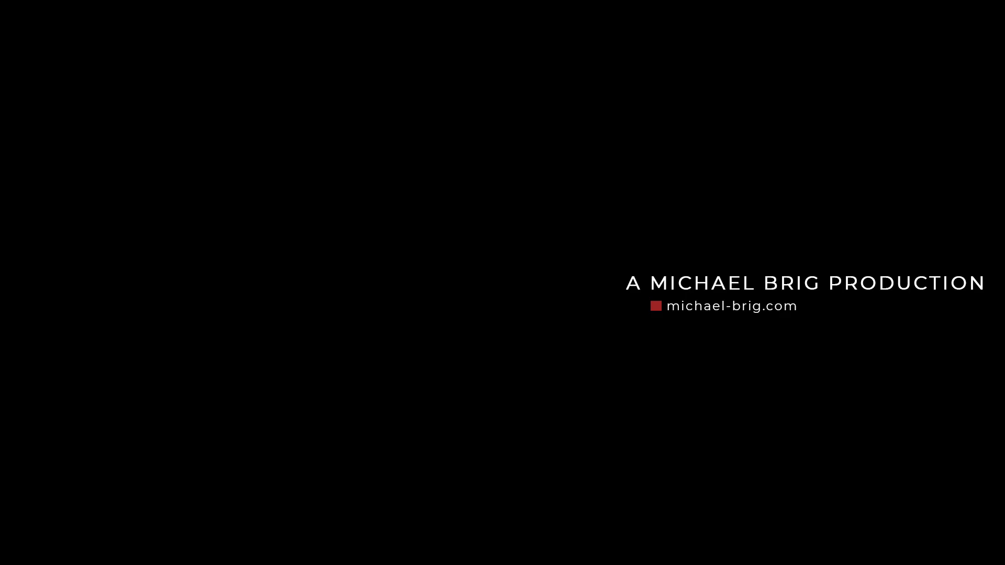